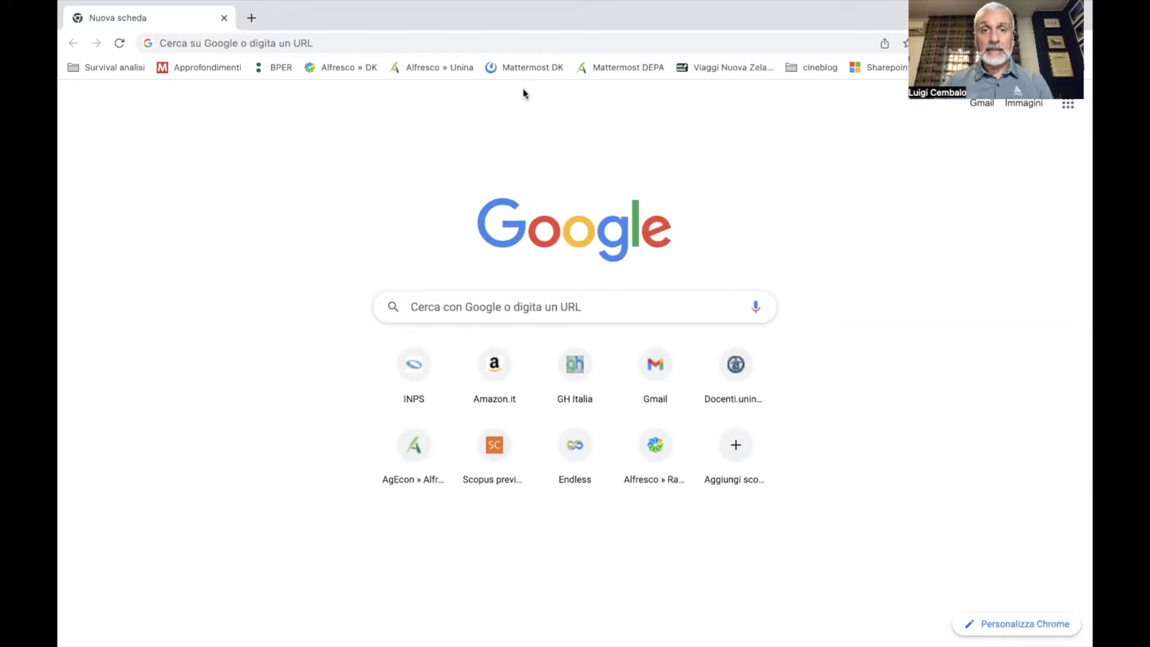
Open the LandSupport platform at app.landsupport.eu.
left_click(401, 43)
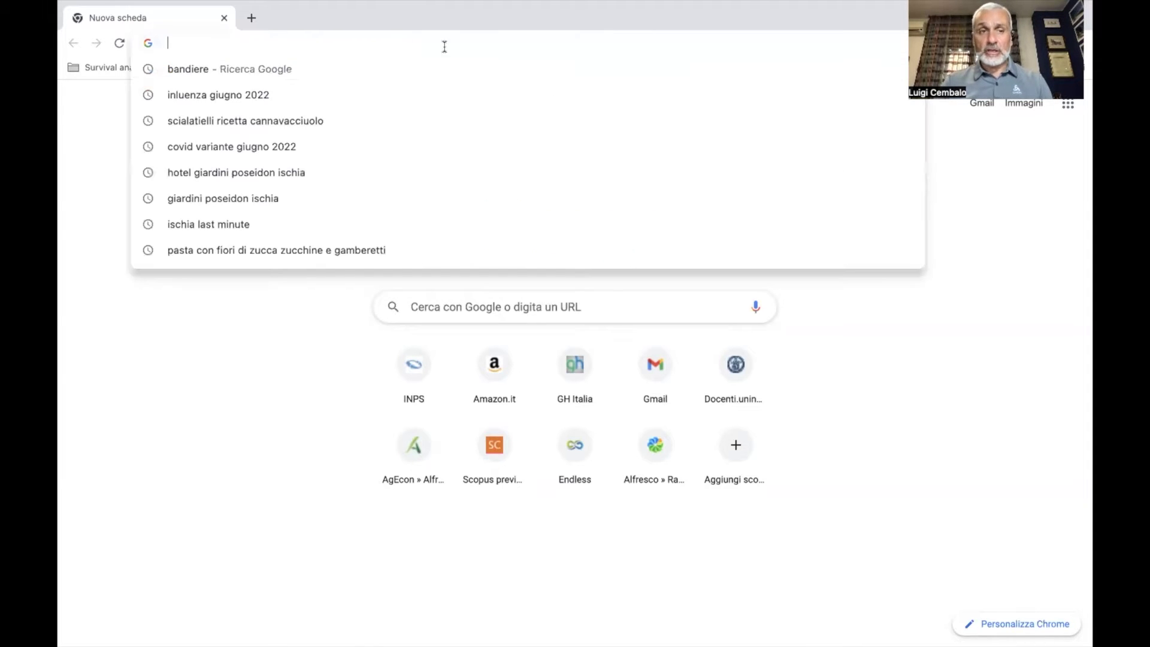
type("app.landsupport.eu")
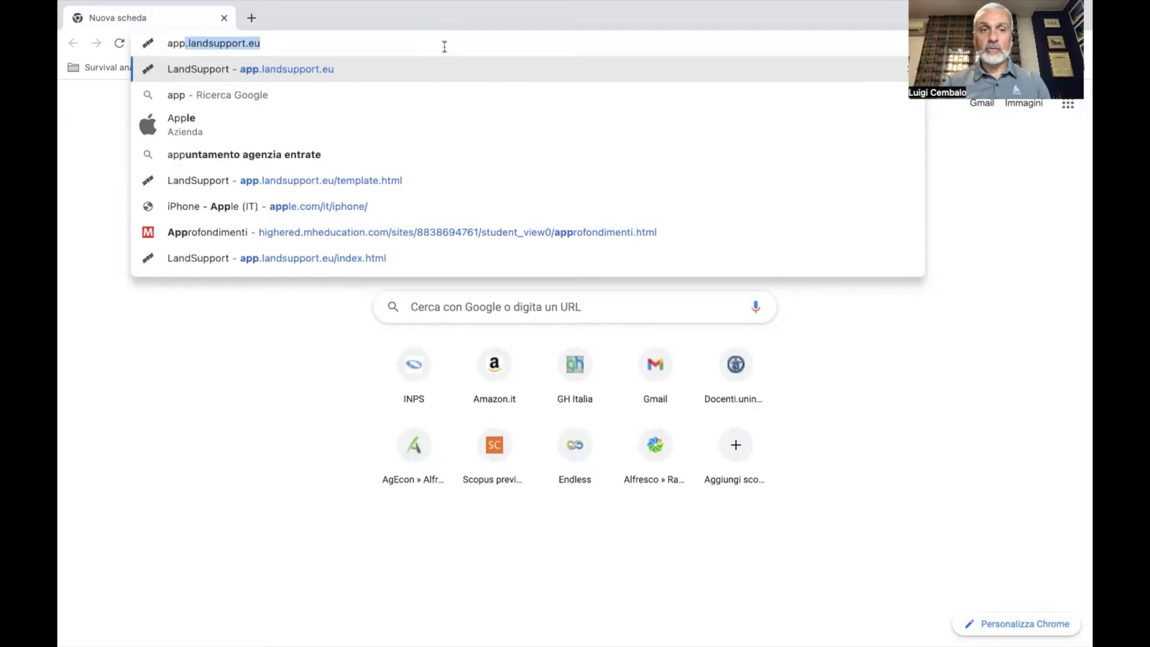
key("Return")
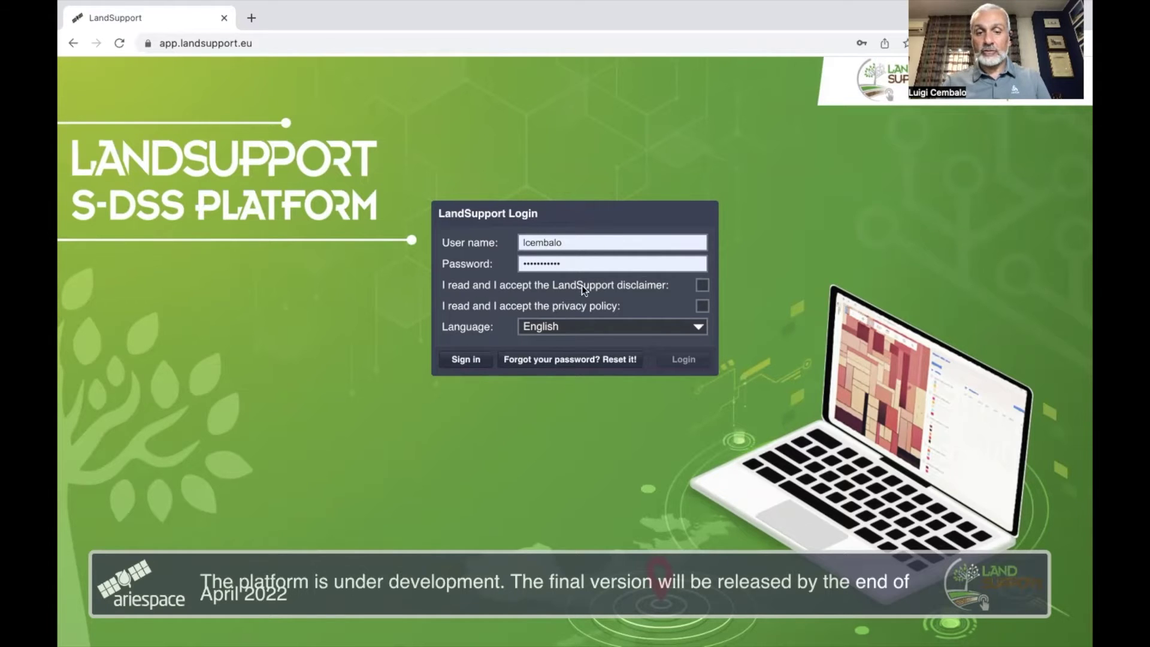
Review the new-user registration form and the languages available for the login.
left_click(472, 368)
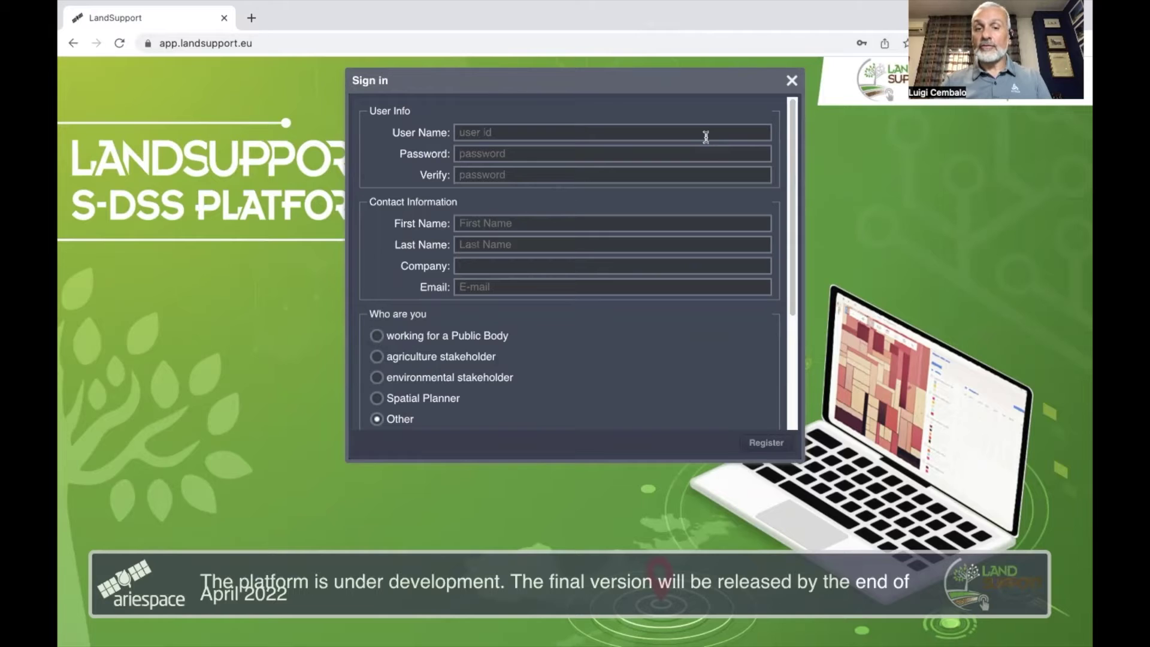
left_click(791, 82)
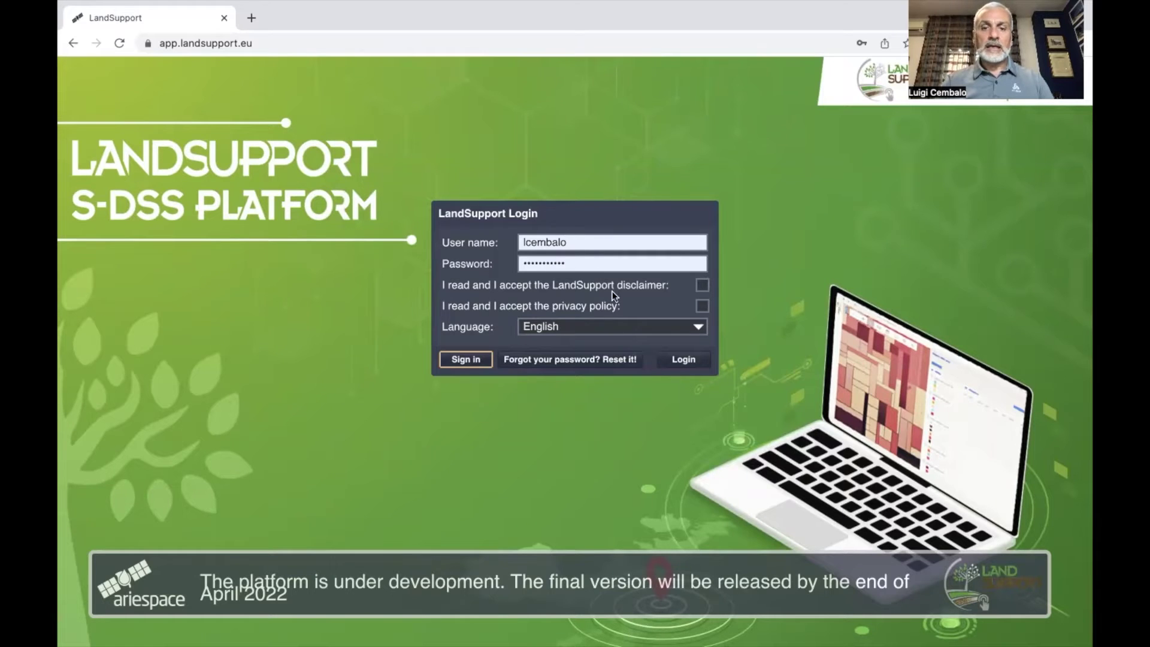
left_click(696, 331)
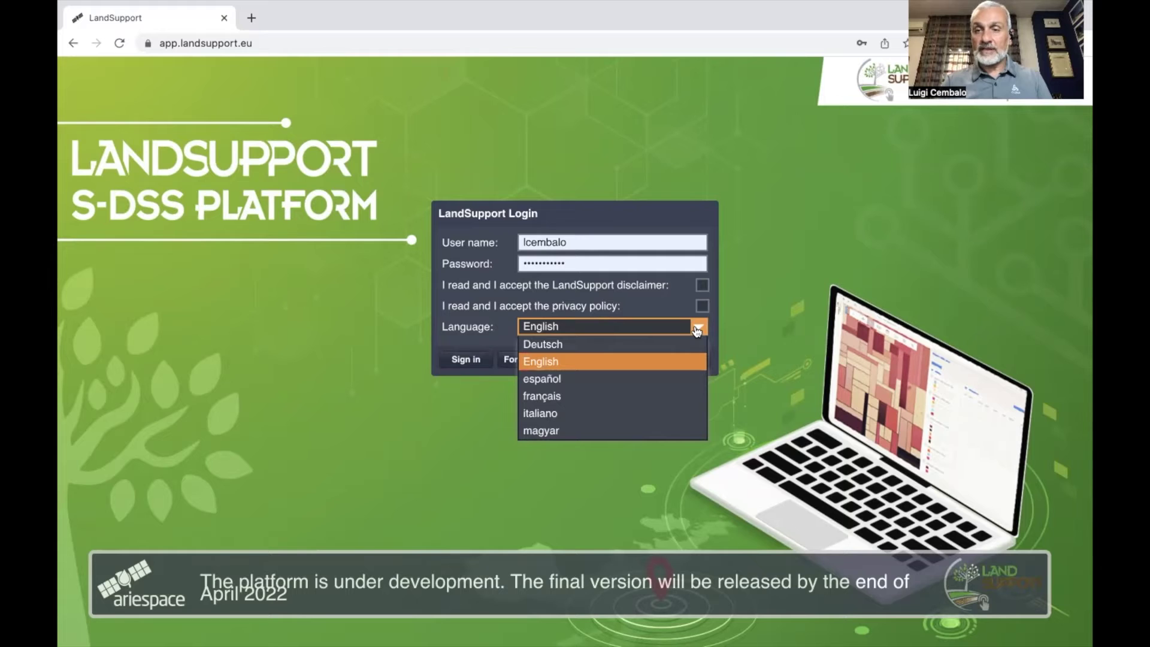
Accept the LandSupport disclaimer and the privacy policy, and log in with the prefilled credentials.
left_click(702, 286)
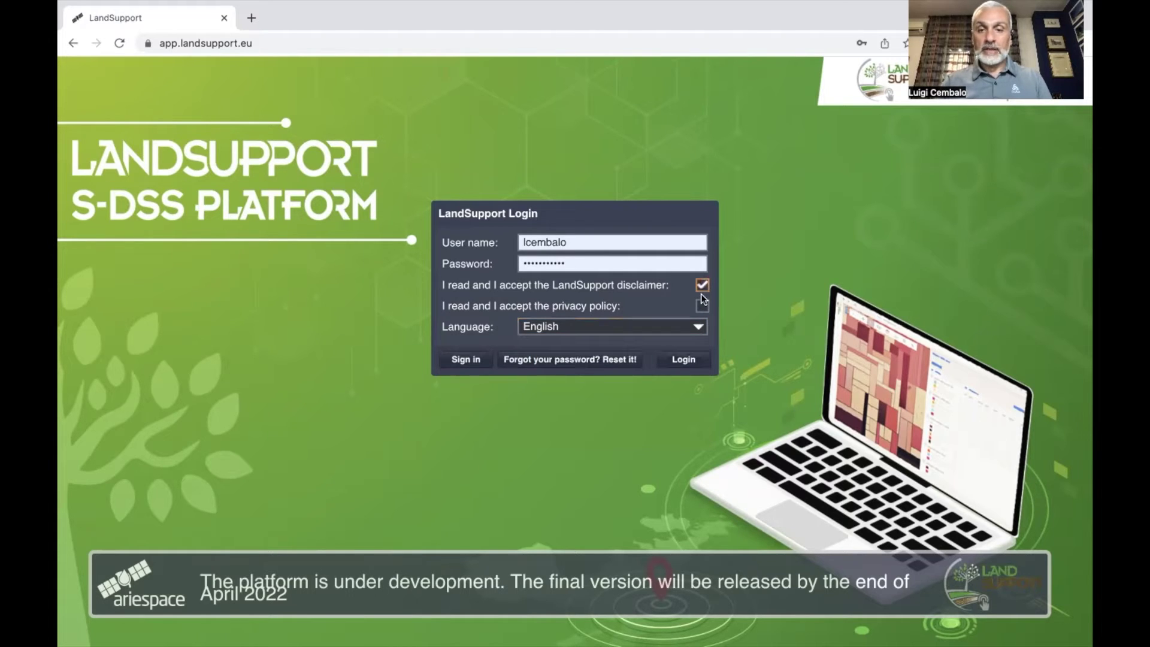
left_click(701, 305)
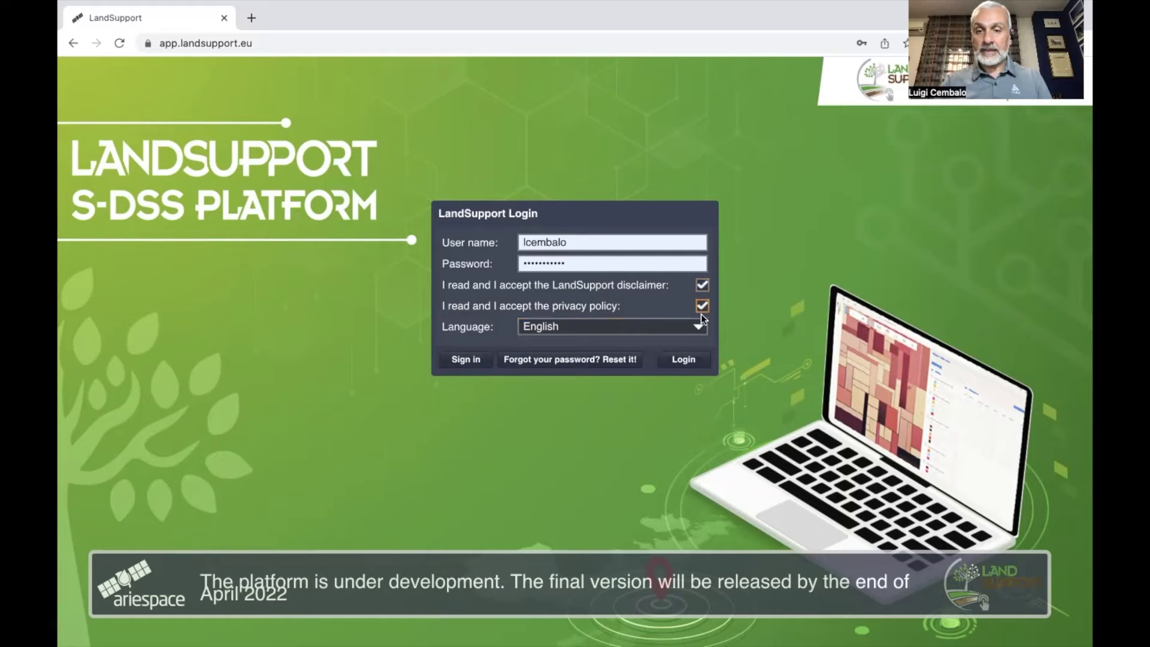
left_click(693, 360)
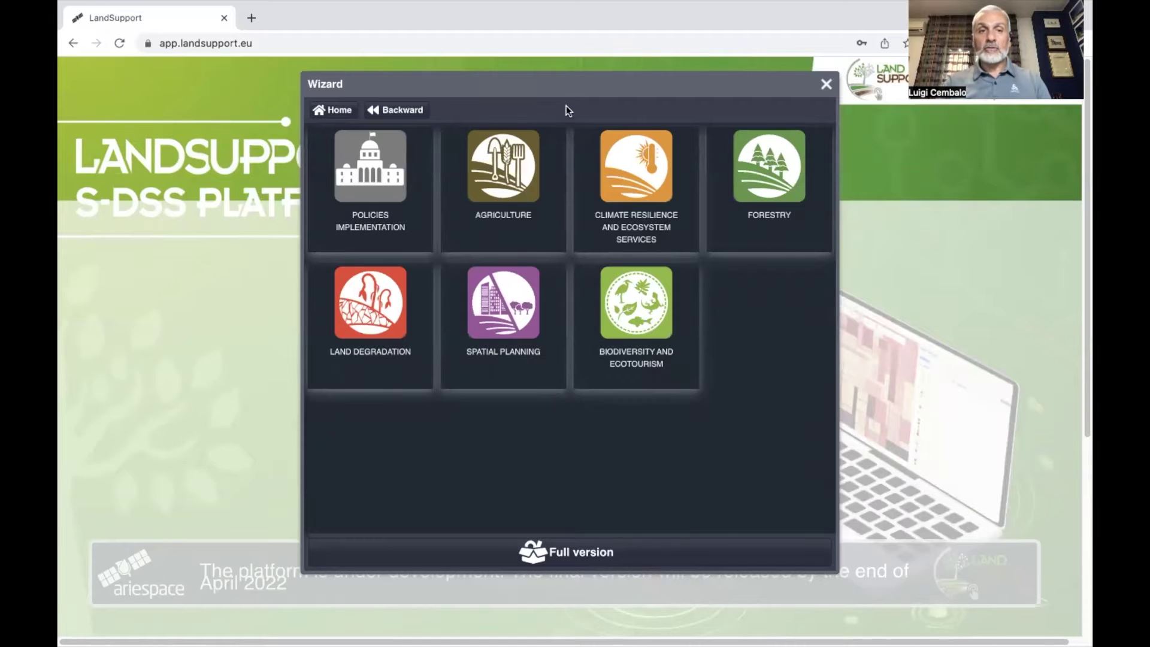
Choose Policies Implementation, Ameliorate implementation land policies (tool a), Agriculture policies and Campania in the wizard, and save the choice for next time.
left_click_drag(572, 84, 562, 82)
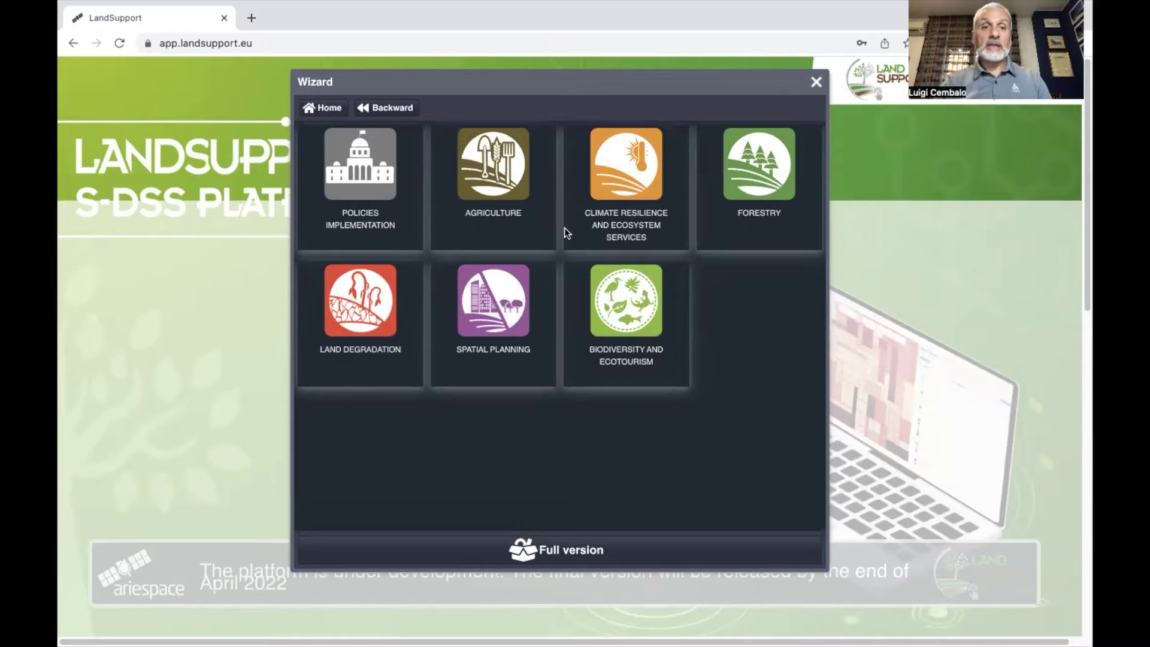
left_click(369, 193)
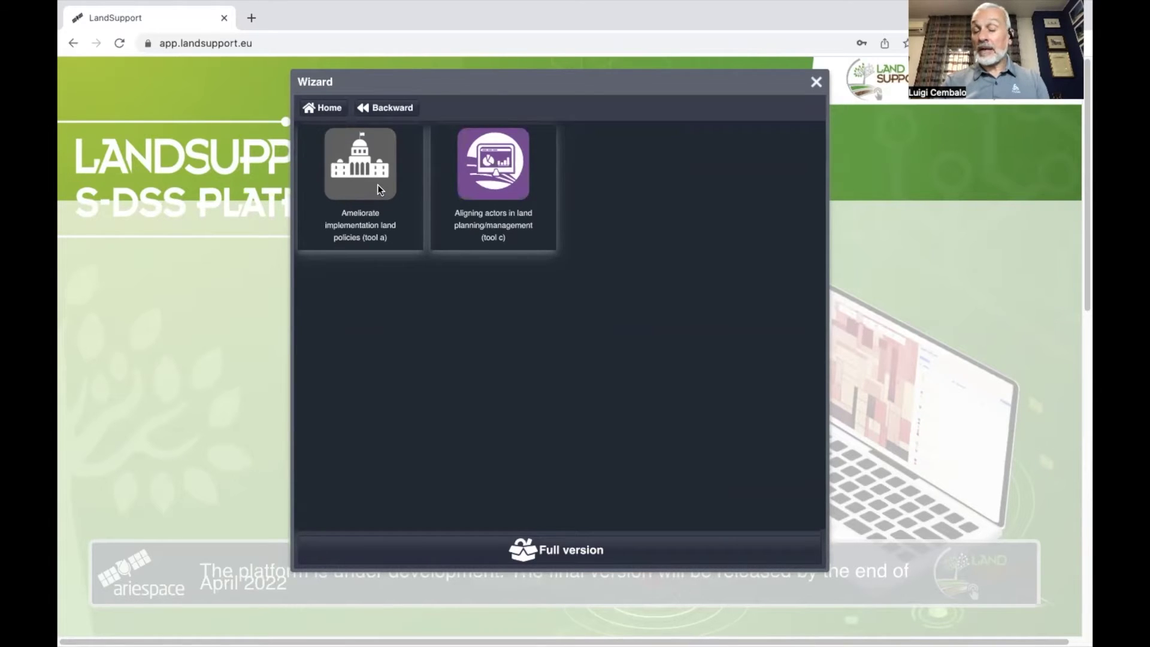
left_click(377, 189)
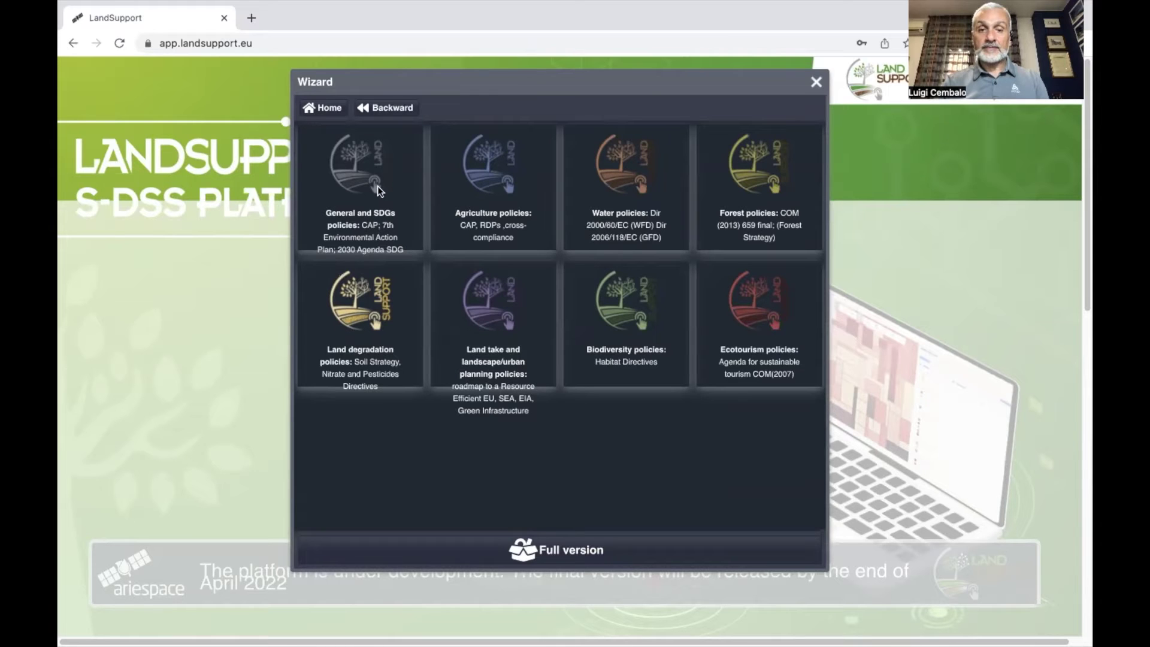
left_click(478, 178)
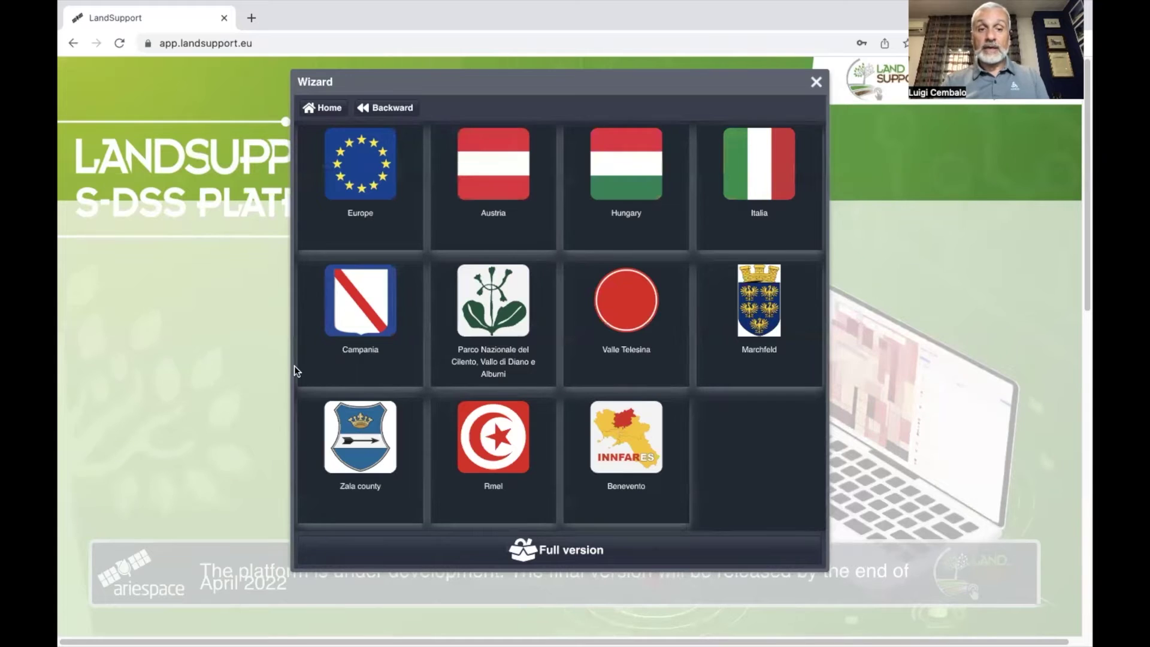
left_click(357, 333)
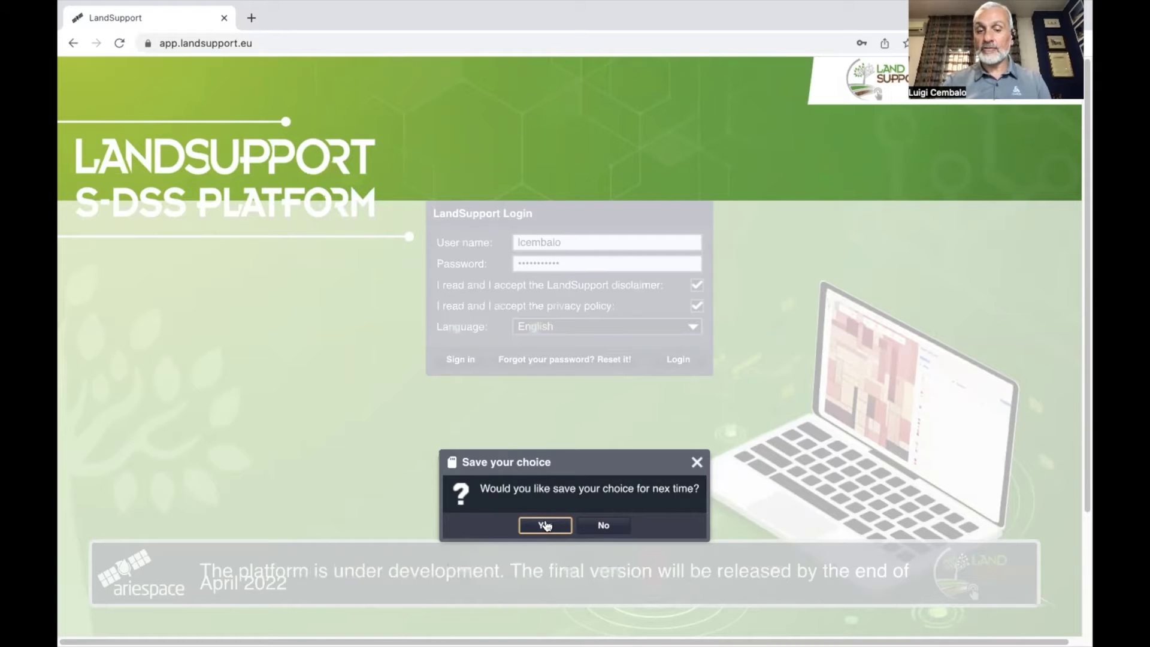
left_click(550, 525)
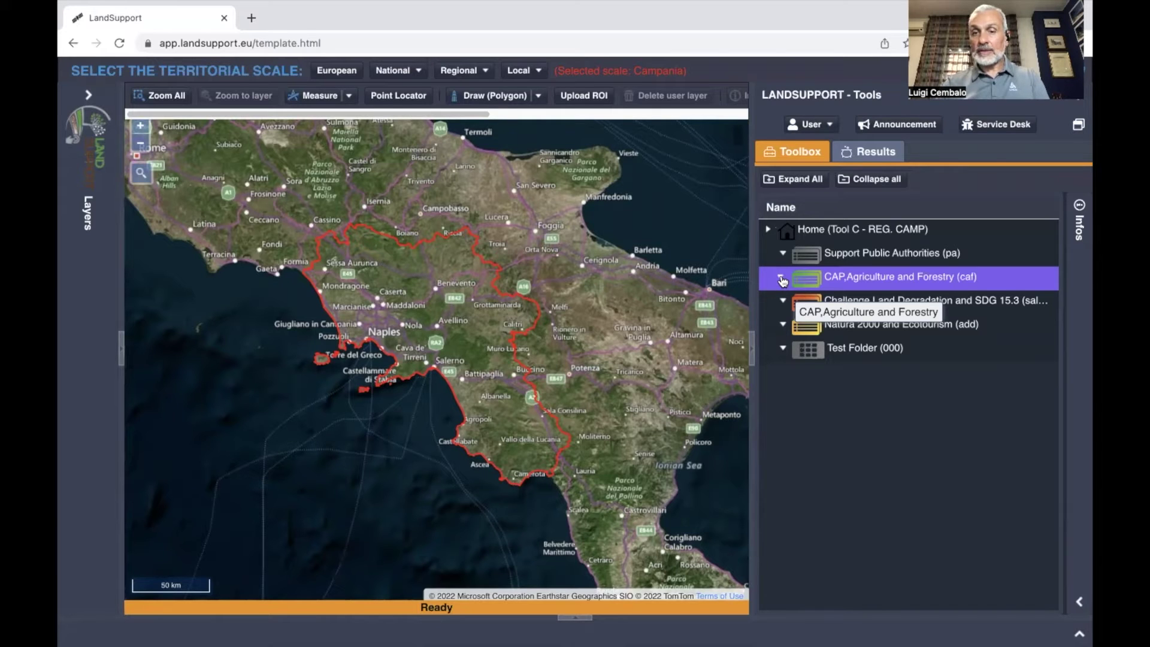
Open the CAP support: FADN analysis (CREA) model from Tool dati RICA within CAP, Agriculture and Forestry.
left_click(781, 278)
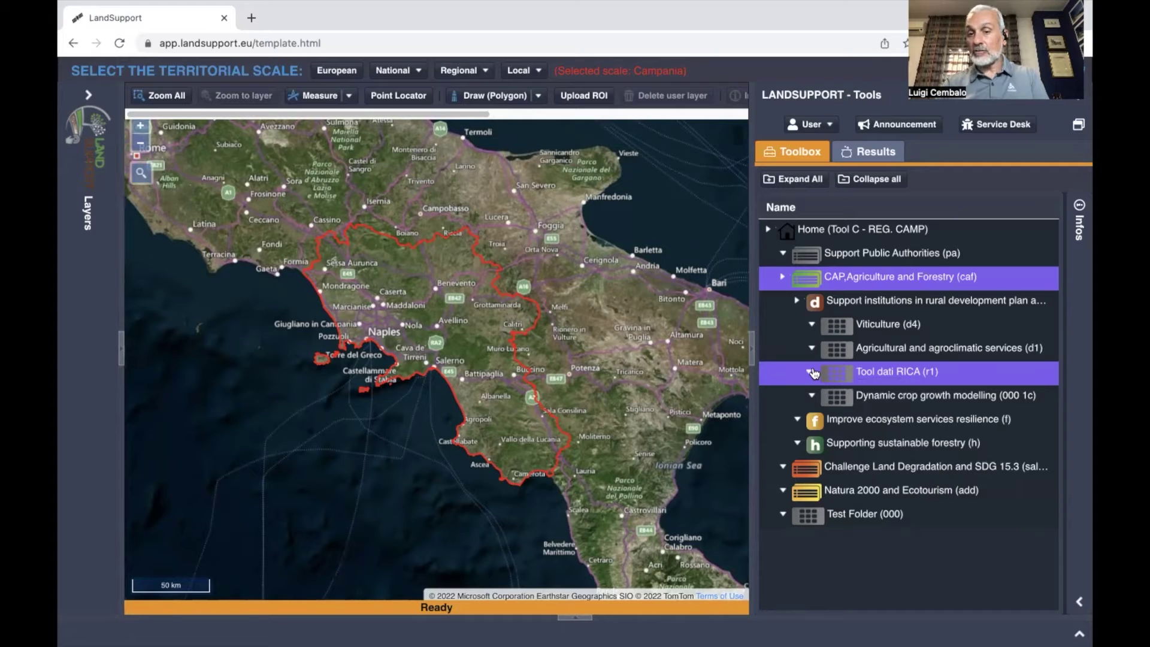
left_click(812, 372)
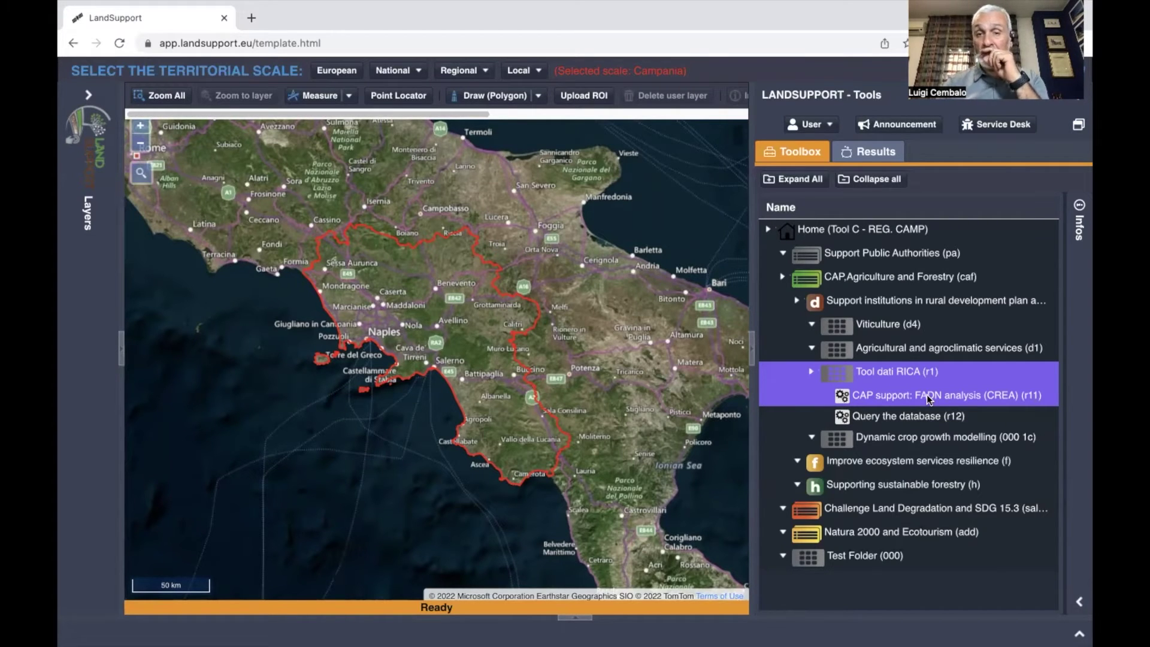
double_click(928, 398)
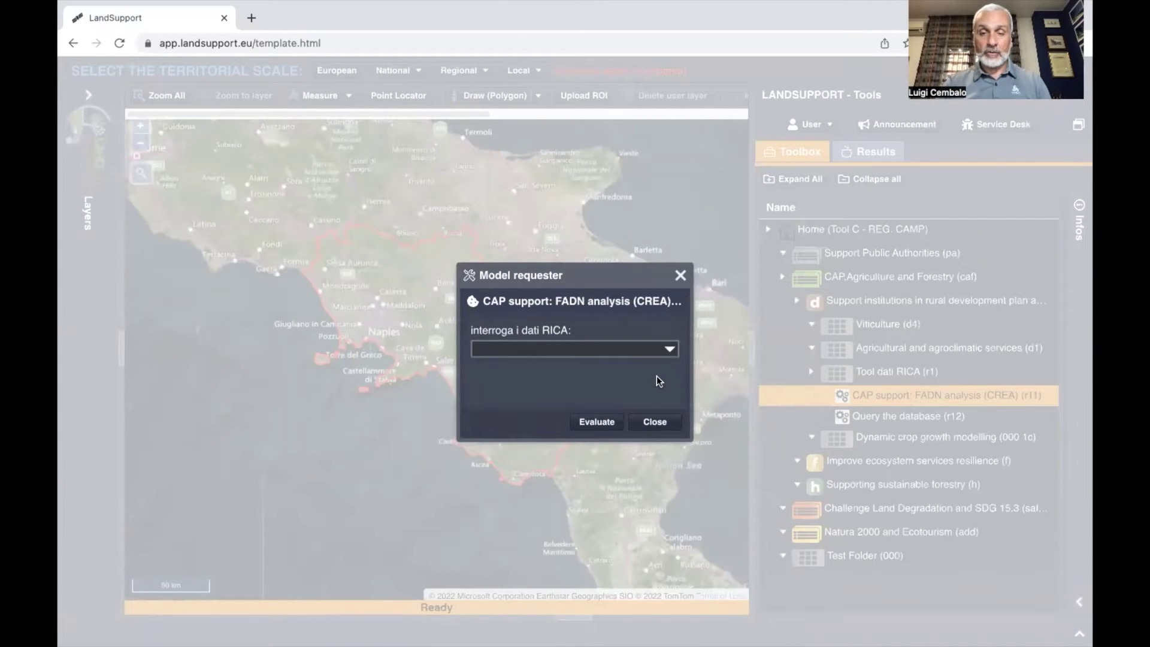
Evaluate the FADN analysis model for UAA per type of farming and acknowledge the run.
left_click_drag(630, 275, 628, 261)
left_click(667, 334)
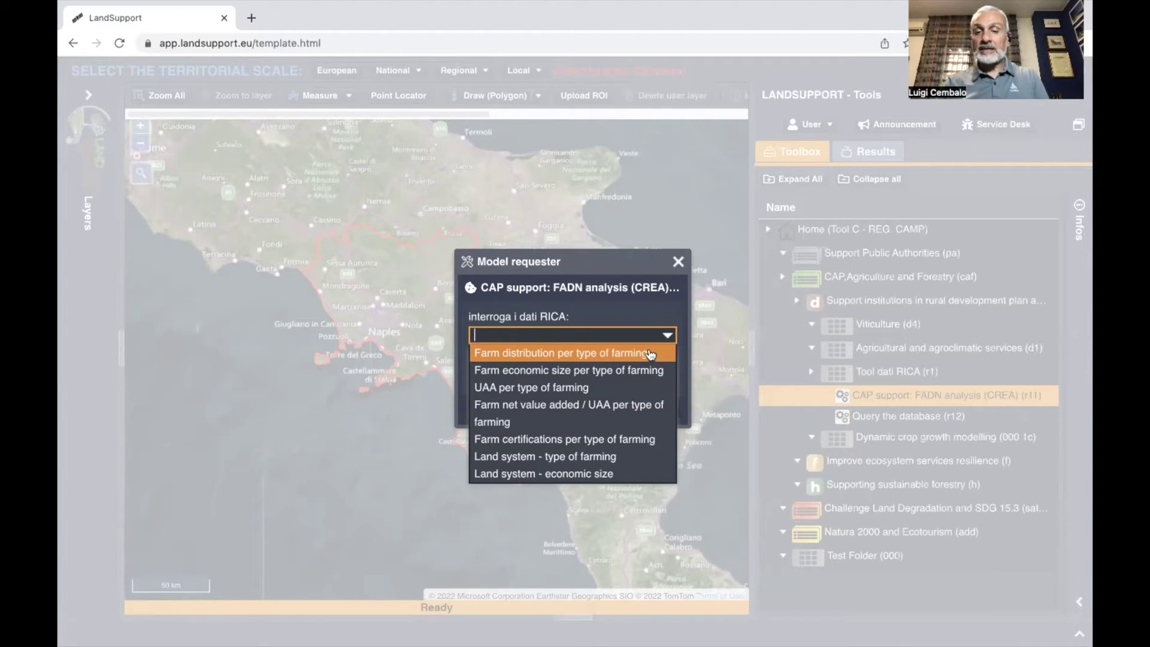
left_click(570, 390)
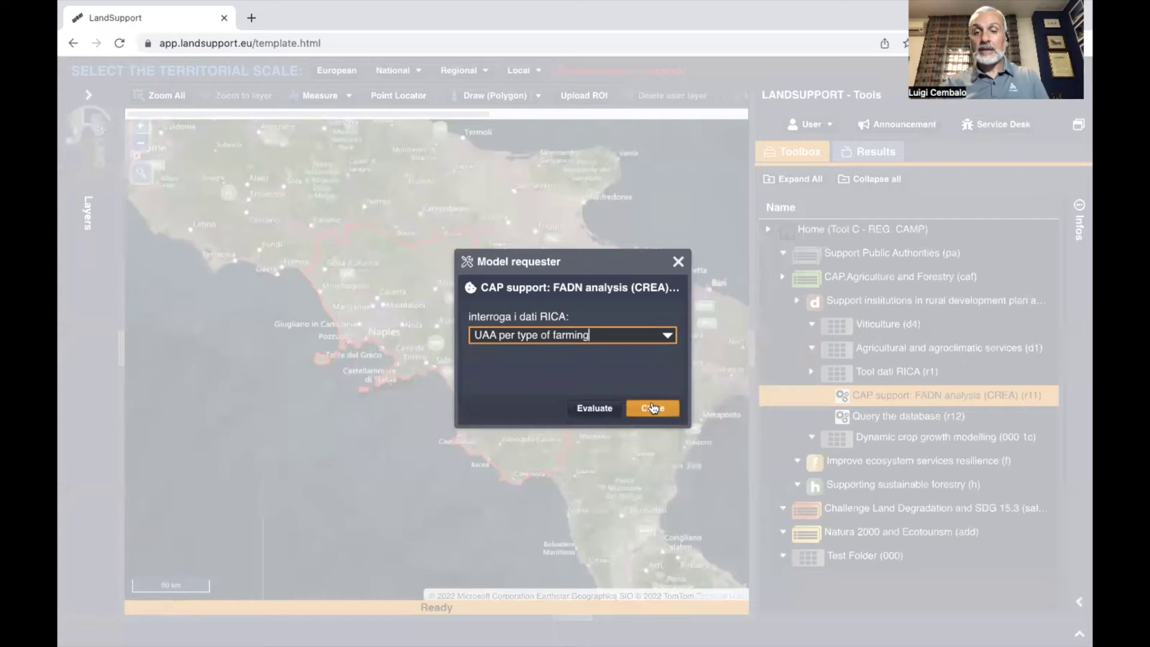
left_click(602, 414)
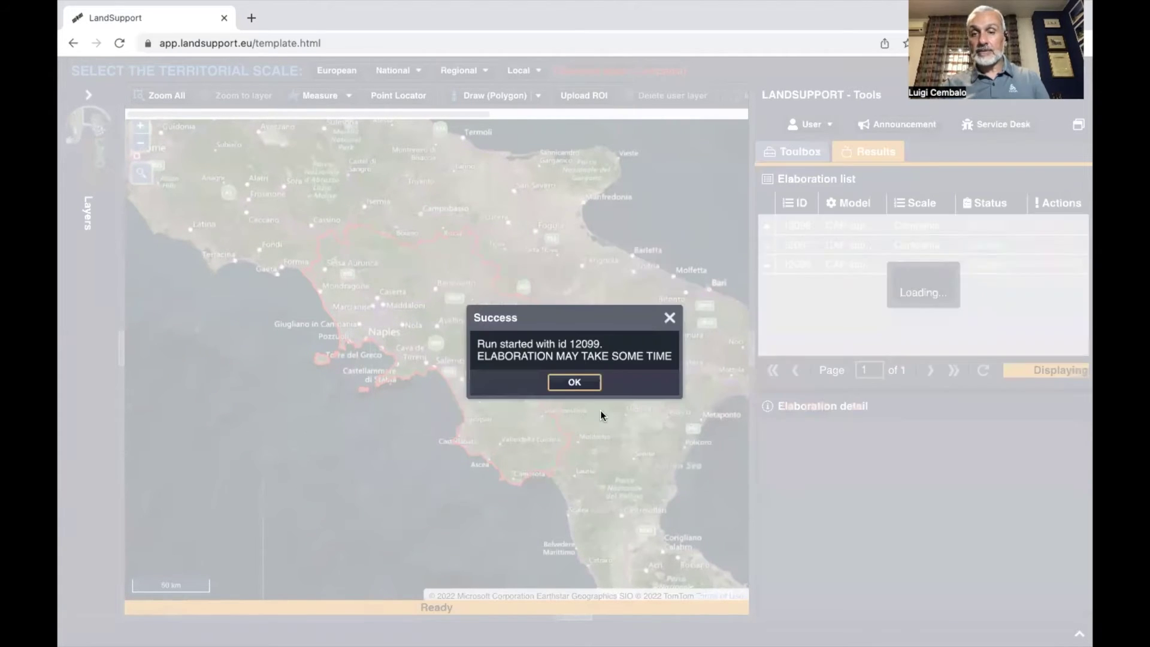
left_click(581, 388)
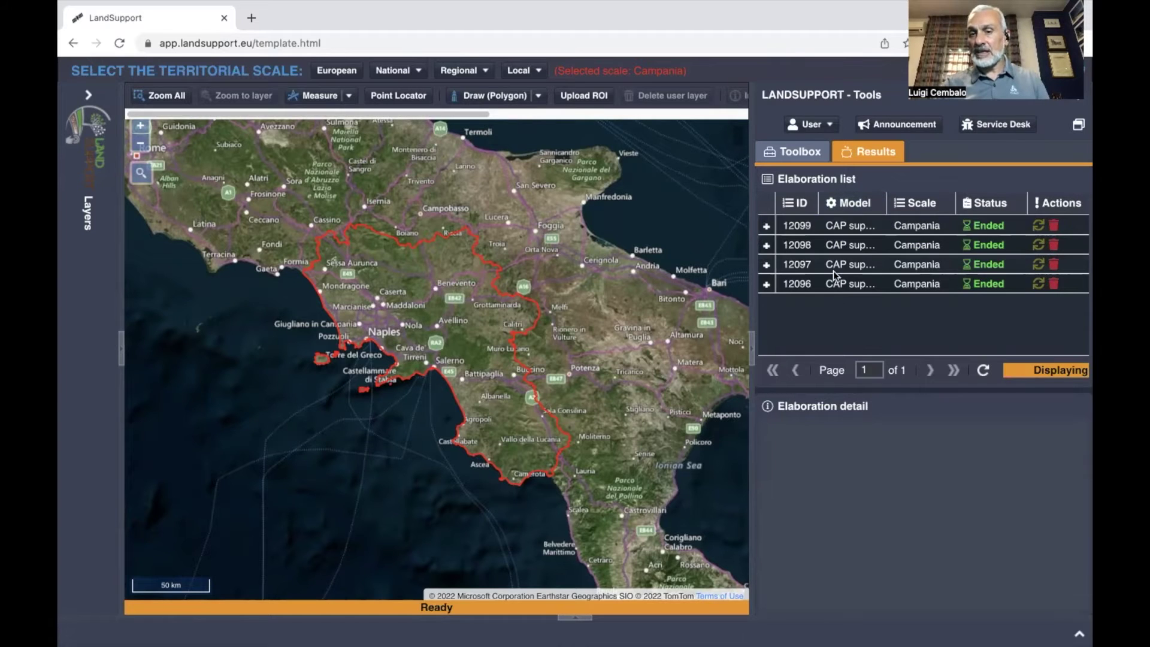
Display the UAA per type of farming graph of the newest elaboration full size and check its chart options.
left_click(831, 226)
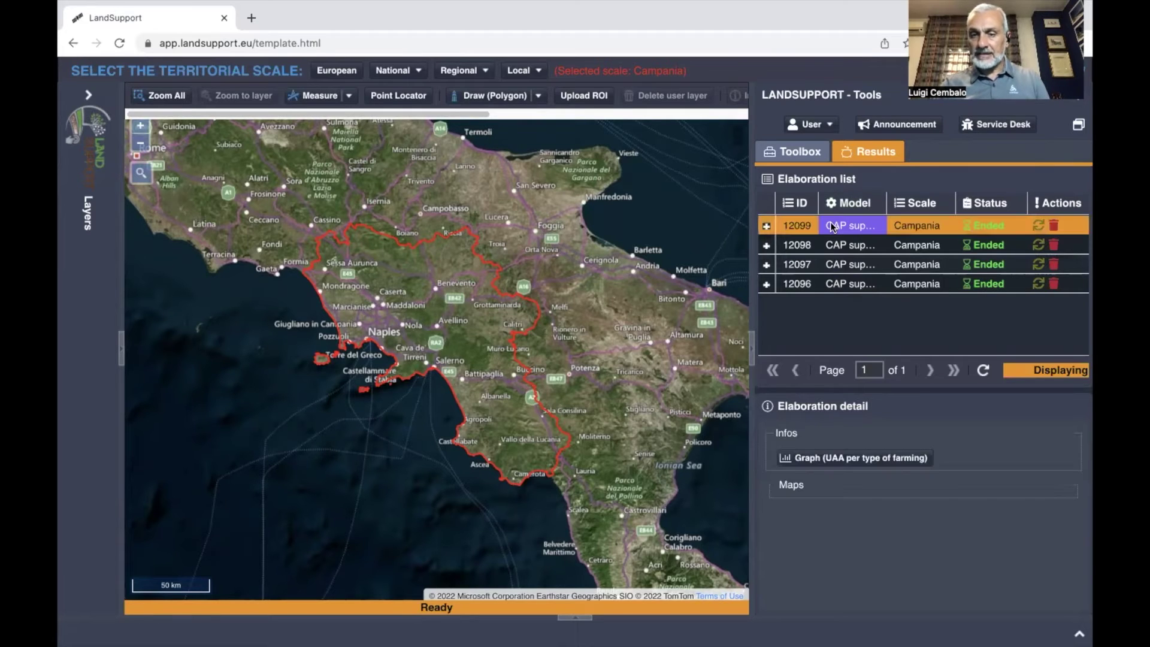
left_click(860, 465)
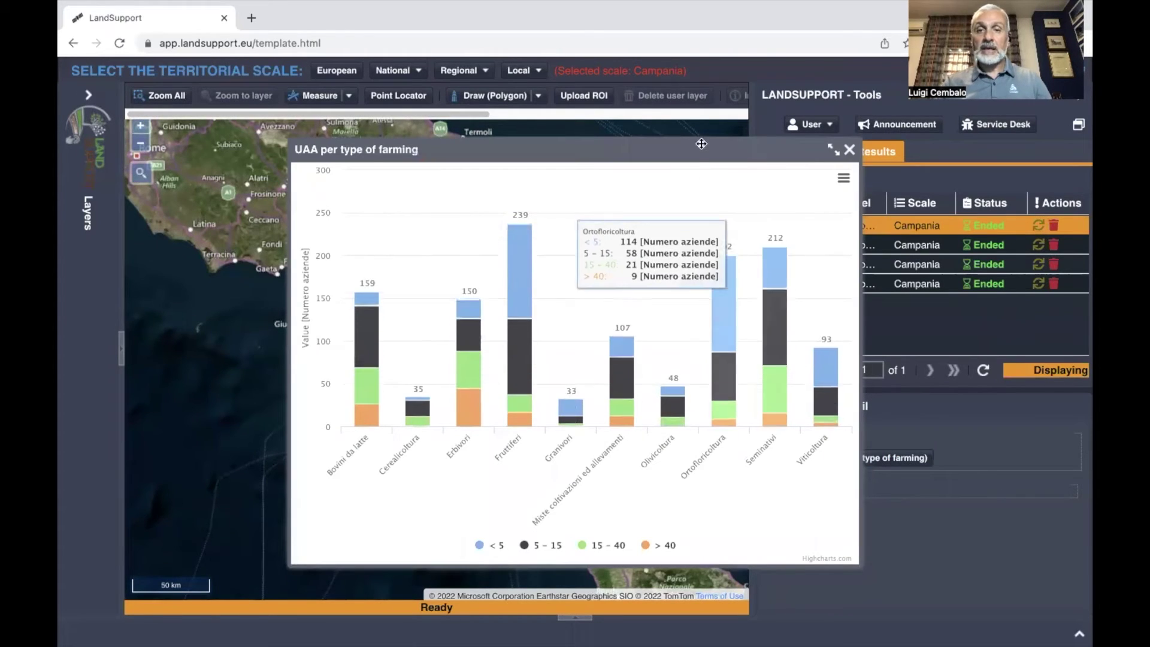
left_click_drag(694, 142, 662, 73)
left_click(798, 84)
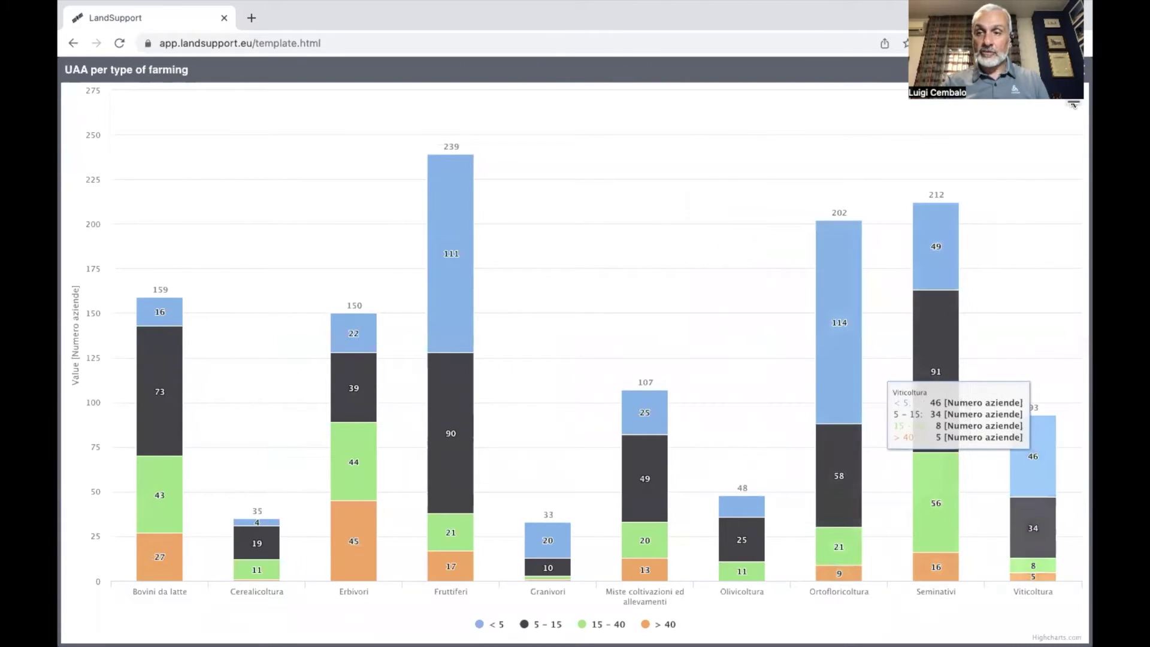
left_click(1074, 103)
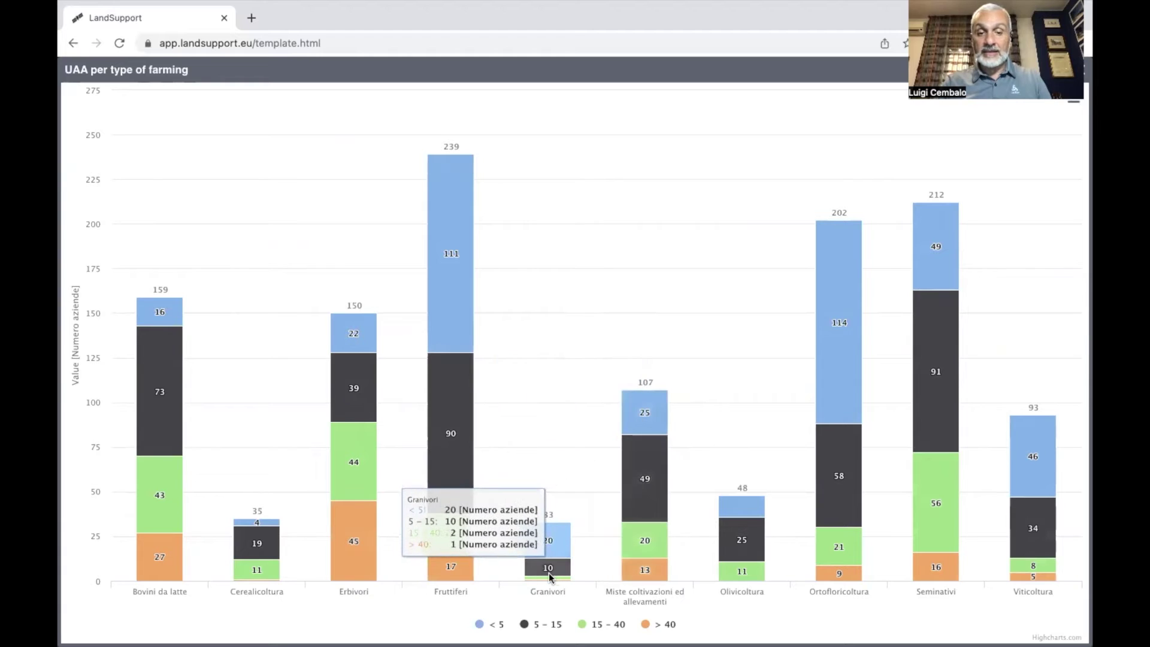
Isolate the 5 – 15 class in the graph, show 15 – 40 and > 40 again, and close the graph.
left_click(479, 625)
left_click(615, 626)
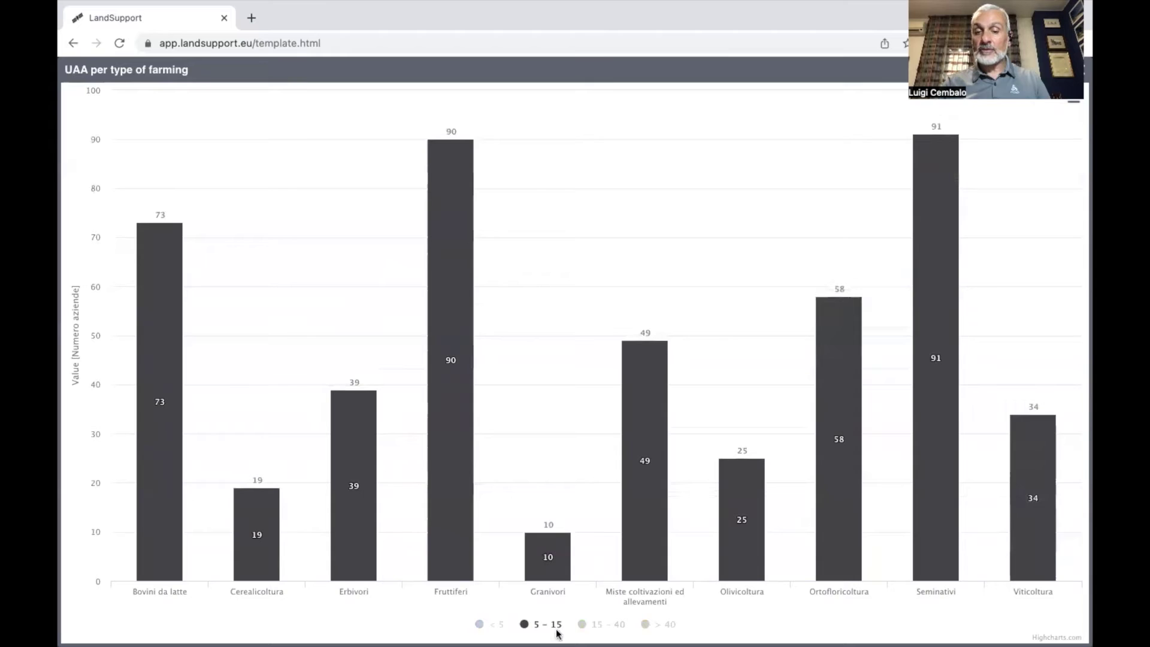
mouse_move(710, 471)
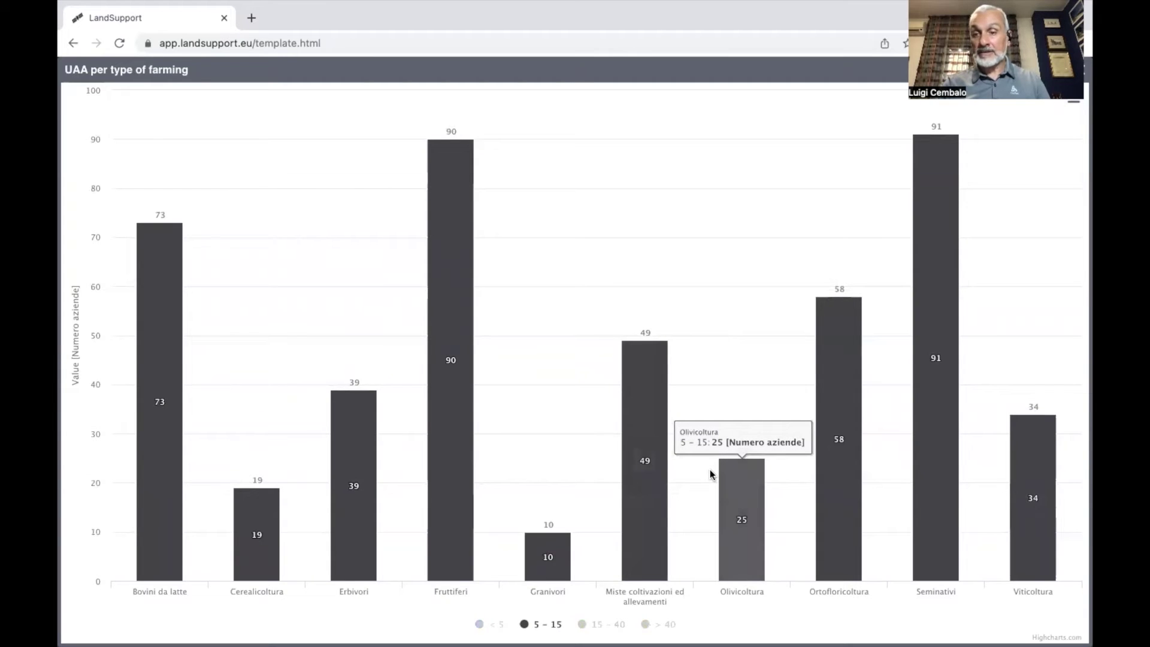
left_click(581, 623)
mouse_move(621, 530)
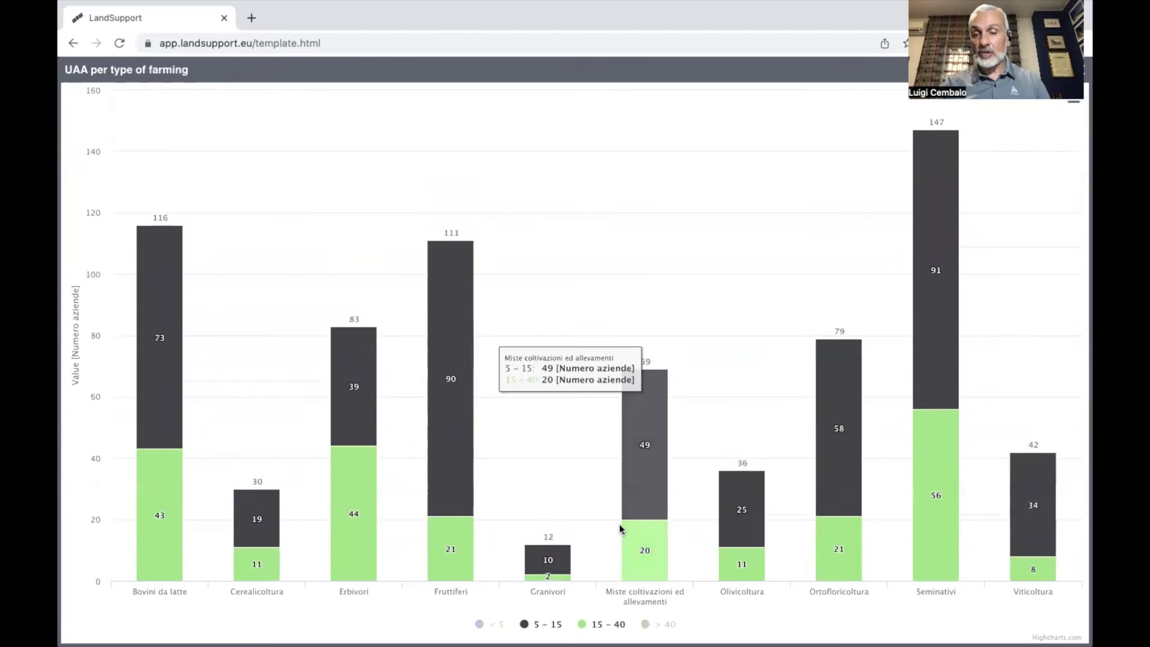
left_click(644, 625)
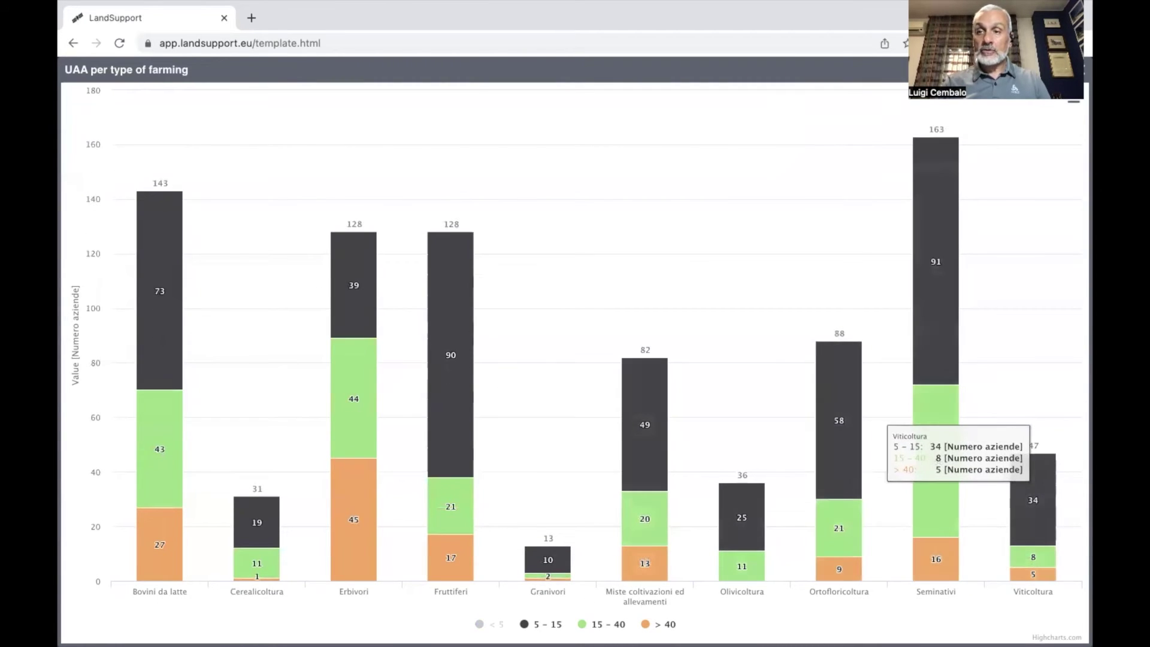
key("Escape")
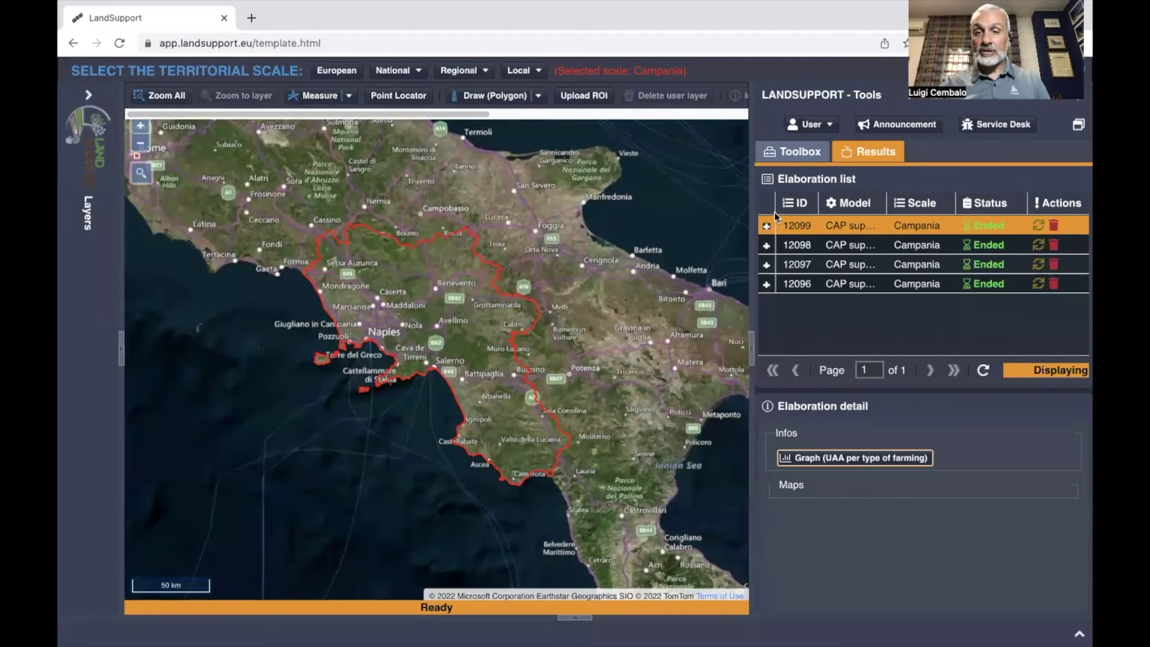
Run the CAP support: FADN analysis (CREA) model for Land system - type of farming.
left_click(793, 152)
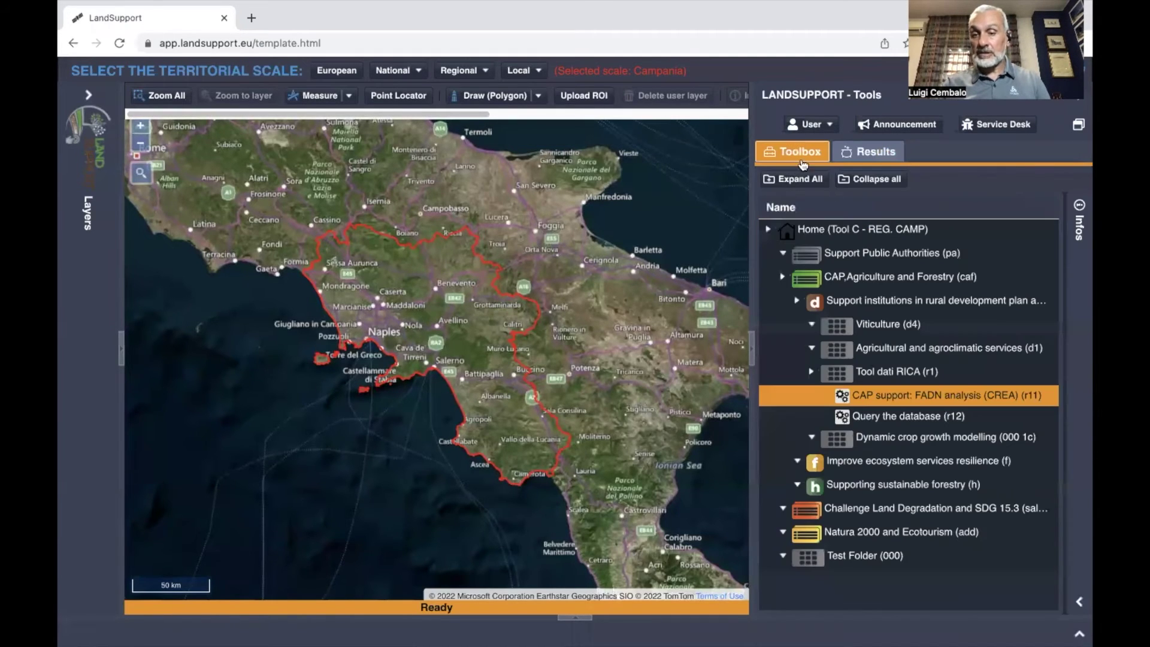
double_click(882, 390)
left_click(669, 350)
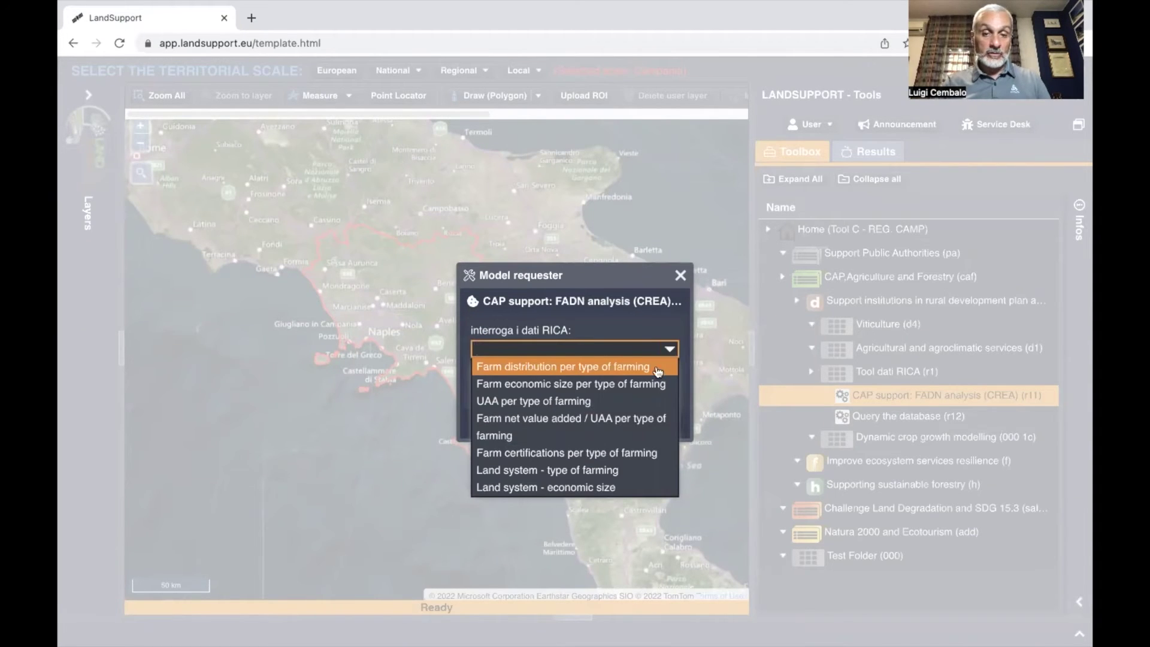
left_click(610, 475)
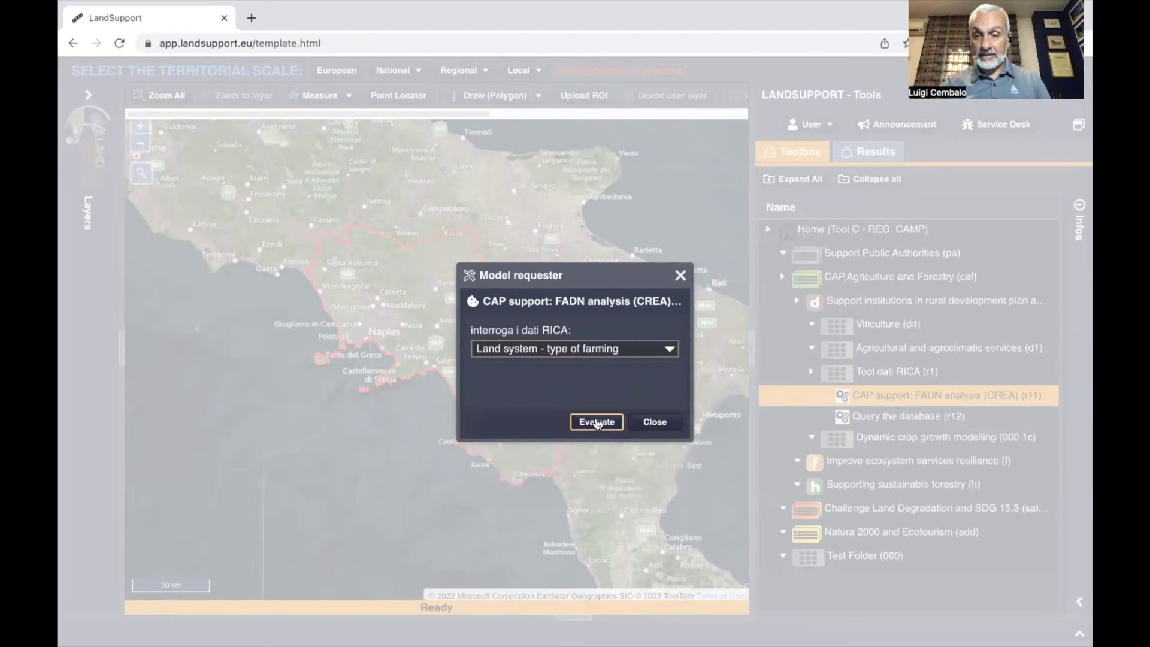
left_click(597, 422)
left_click(586, 382)
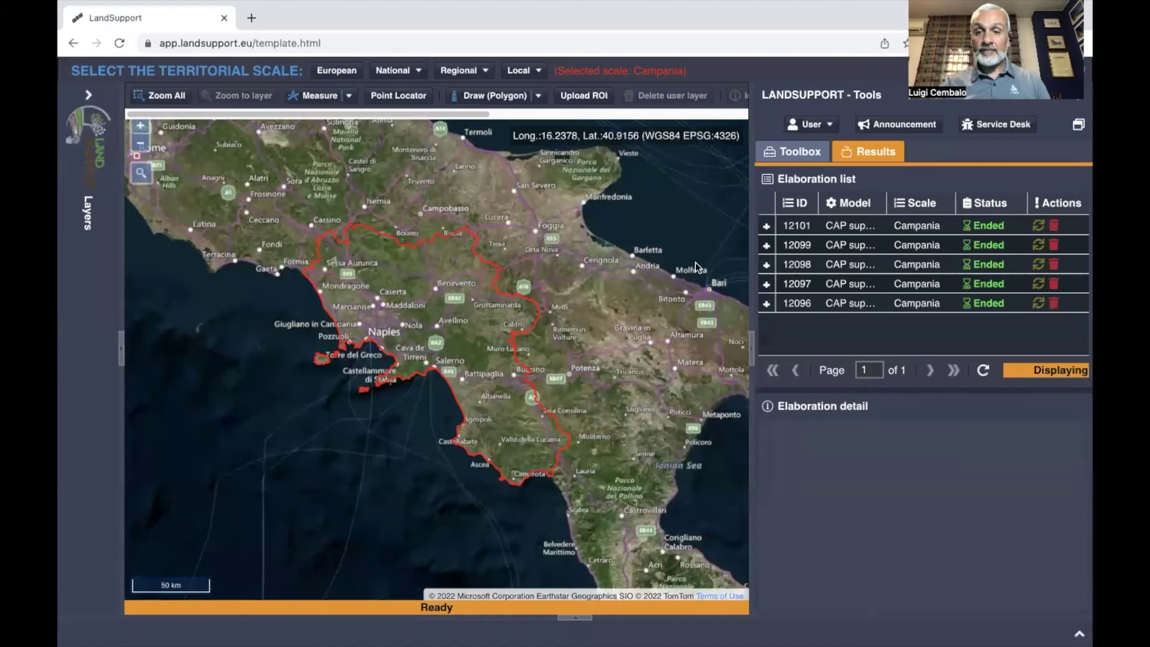
Display the Farm economic size per type of farming graph of the newest elaboration full size.
left_click(838, 224)
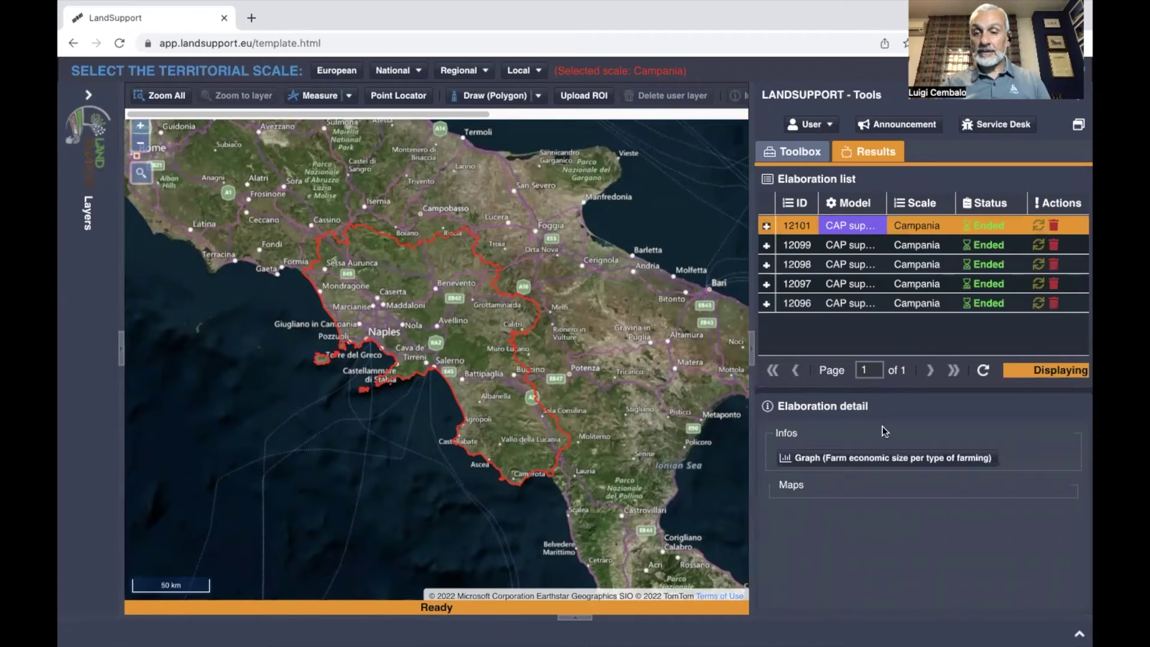
left_click(871, 457)
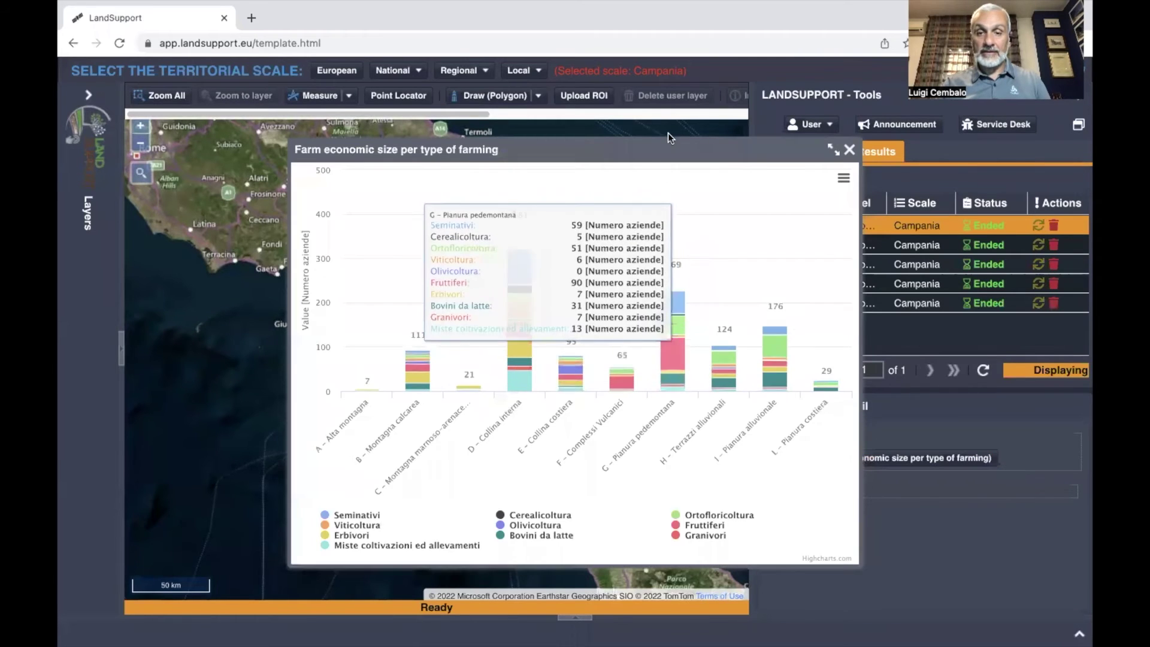
left_click_drag(667, 143, 653, 121)
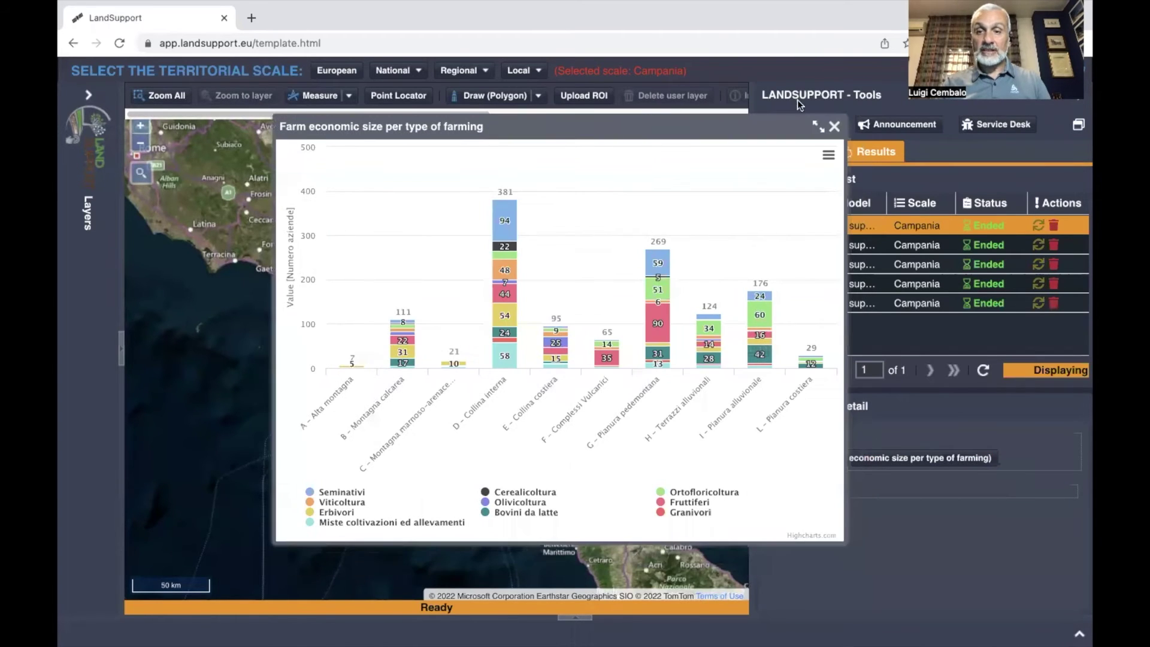
left_click(815, 126)
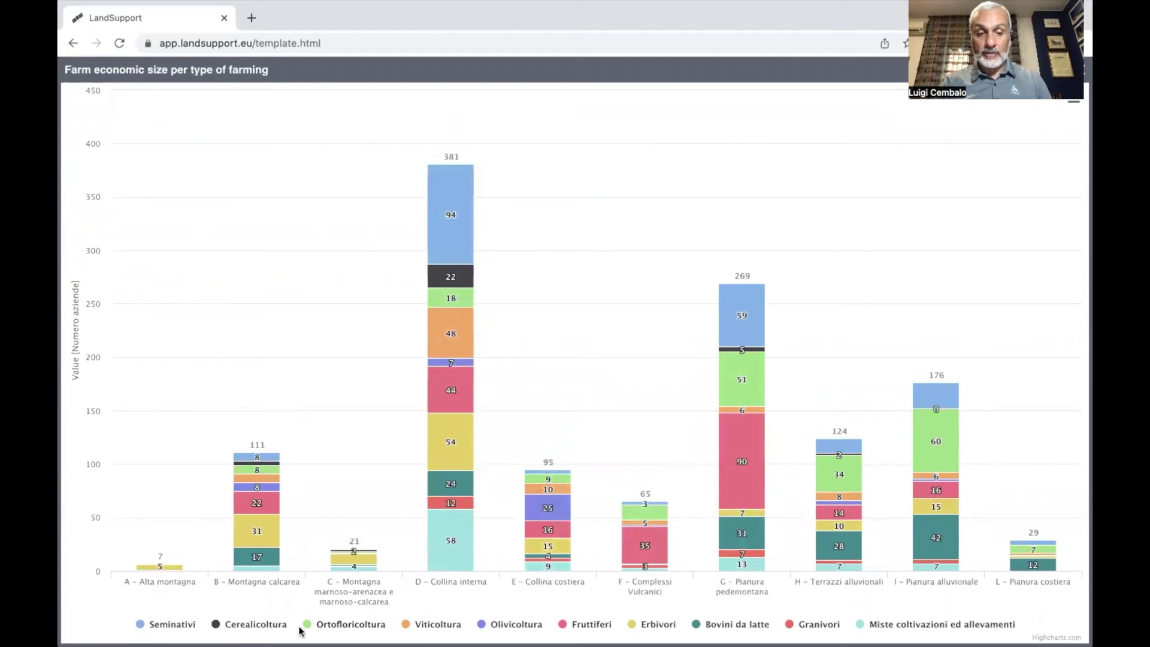
Hide every farming type except Olivicoltura in the graph, examine its farm numbers per land system, and close the graph.
left_click(263, 624)
left_click(326, 624)
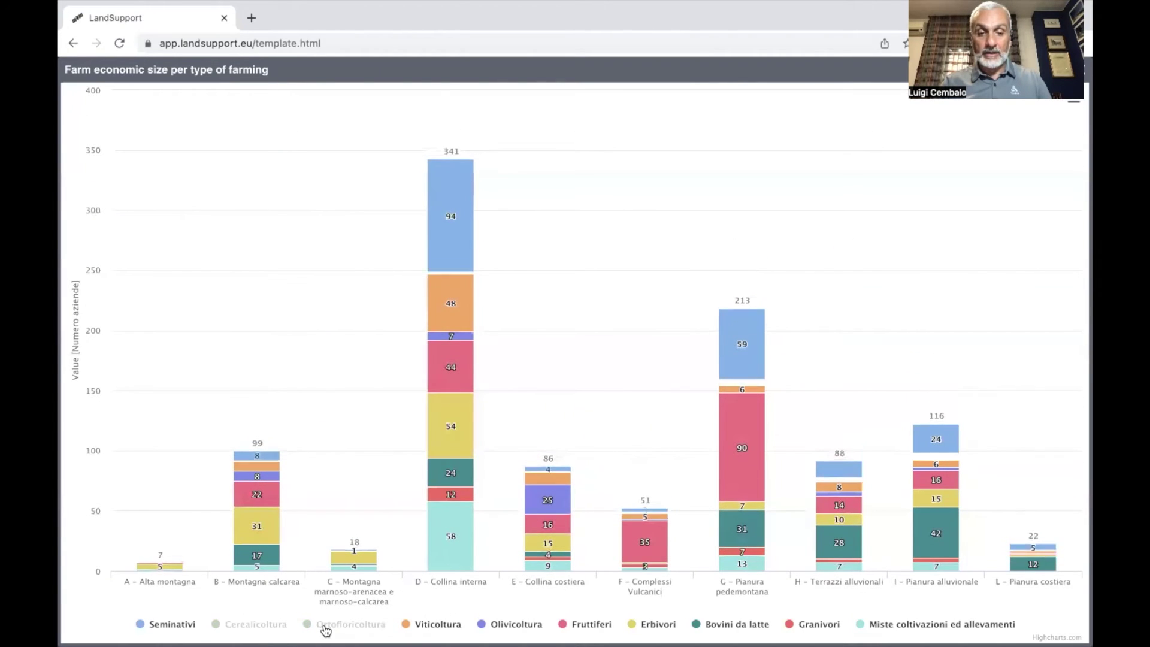
left_click(437, 624)
left_click(571, 624)
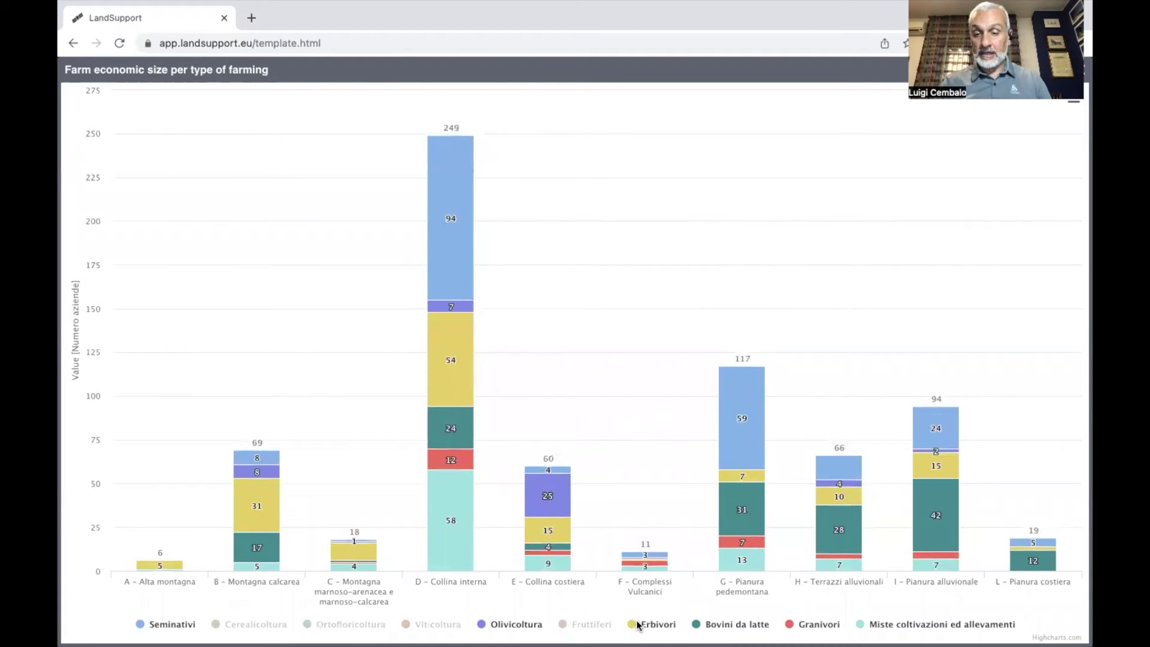
left_click(658, 624)
left_click(707, 625)
left_click(814, 624)
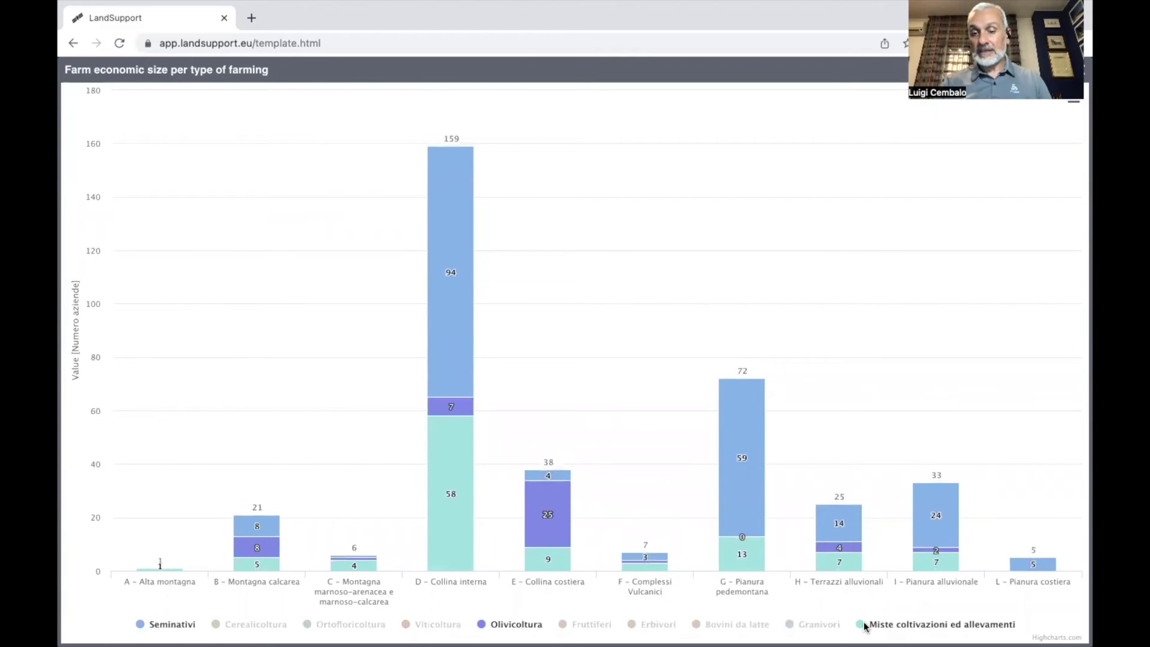
left_click(864, 625)
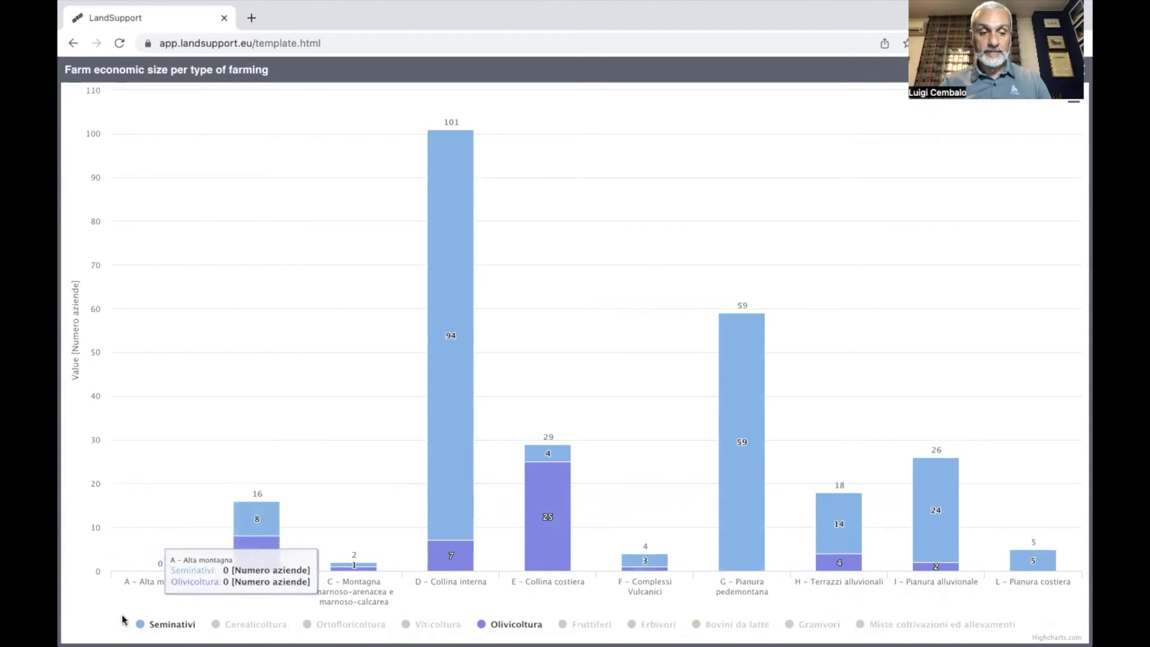
left_click(138, 625)
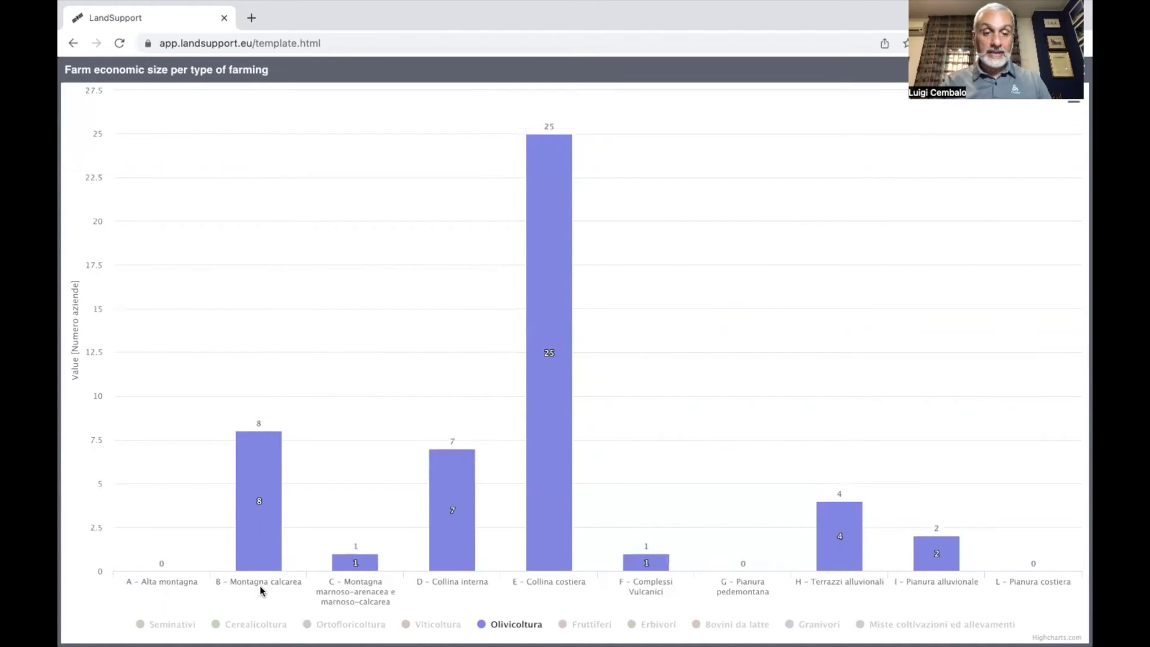
mouse_move(250, 509)
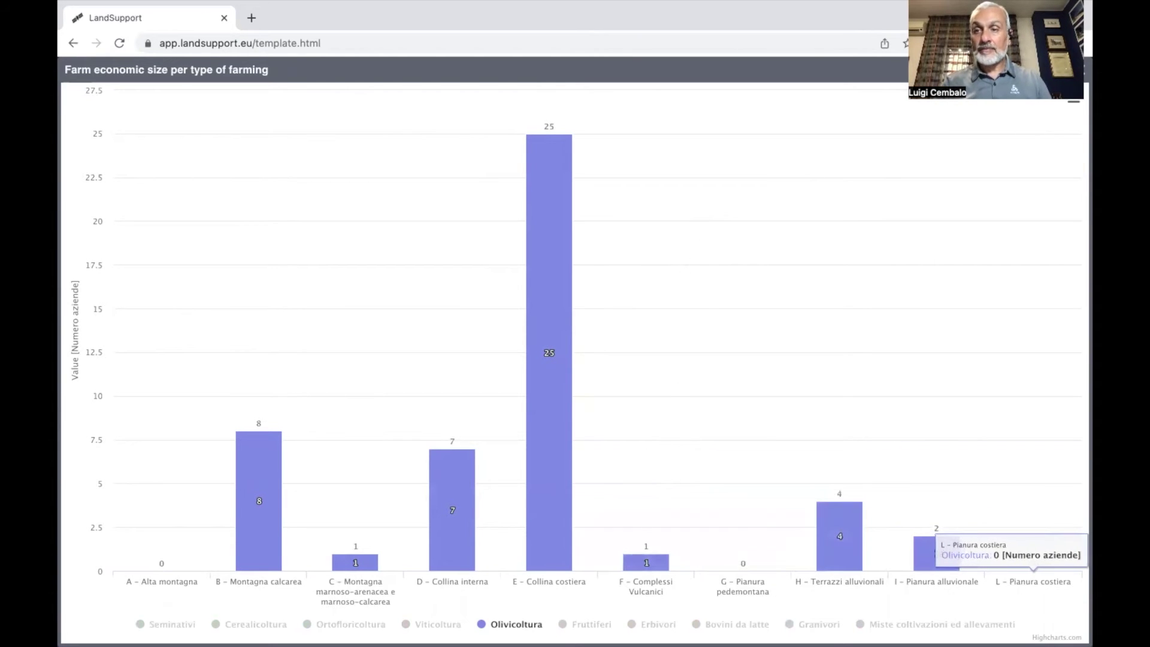
left_click(1076, 70)
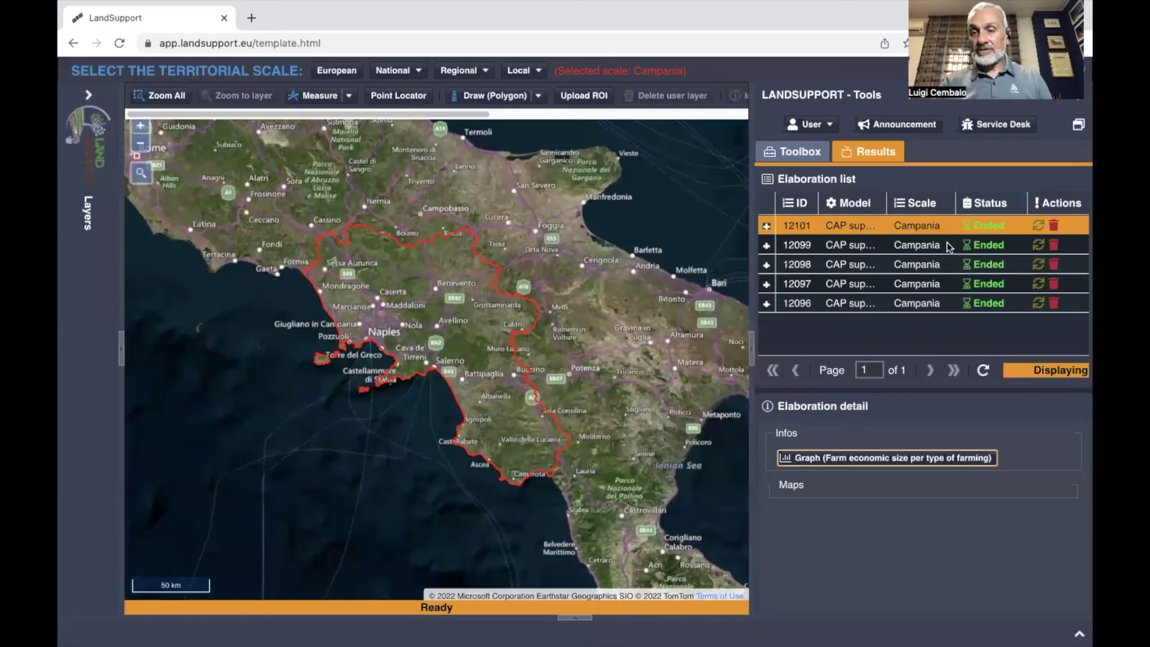
Display the Farm distribution per type of farming graph of elaboration 12097 full size.
left_click(908, 284)
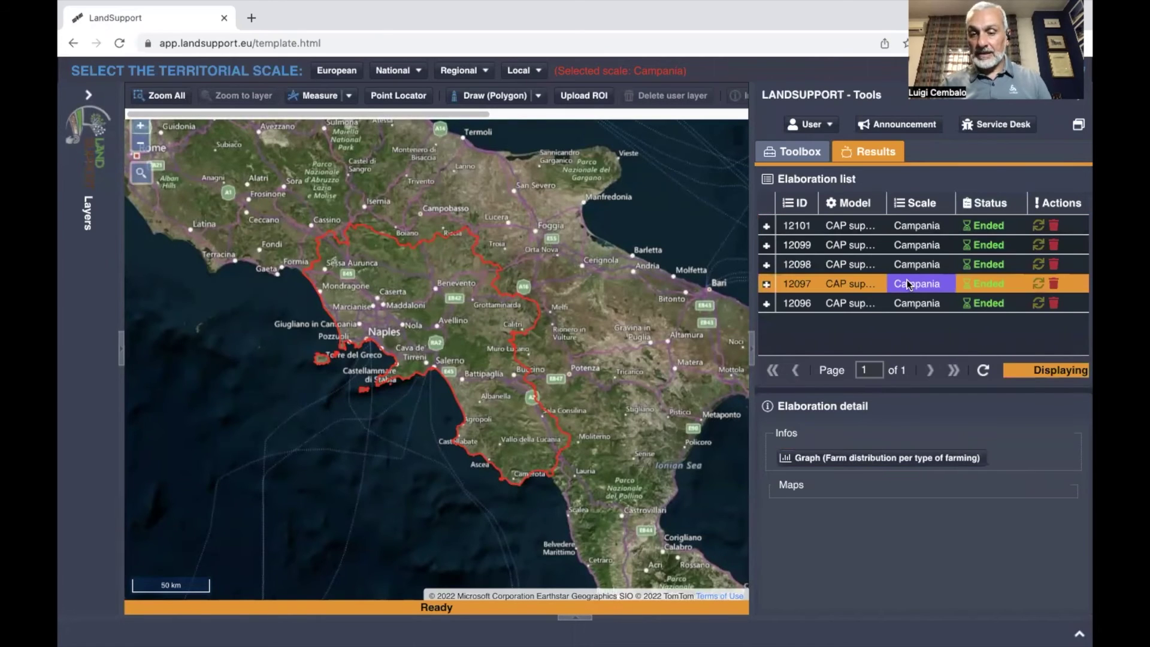
left_click(882, 460)
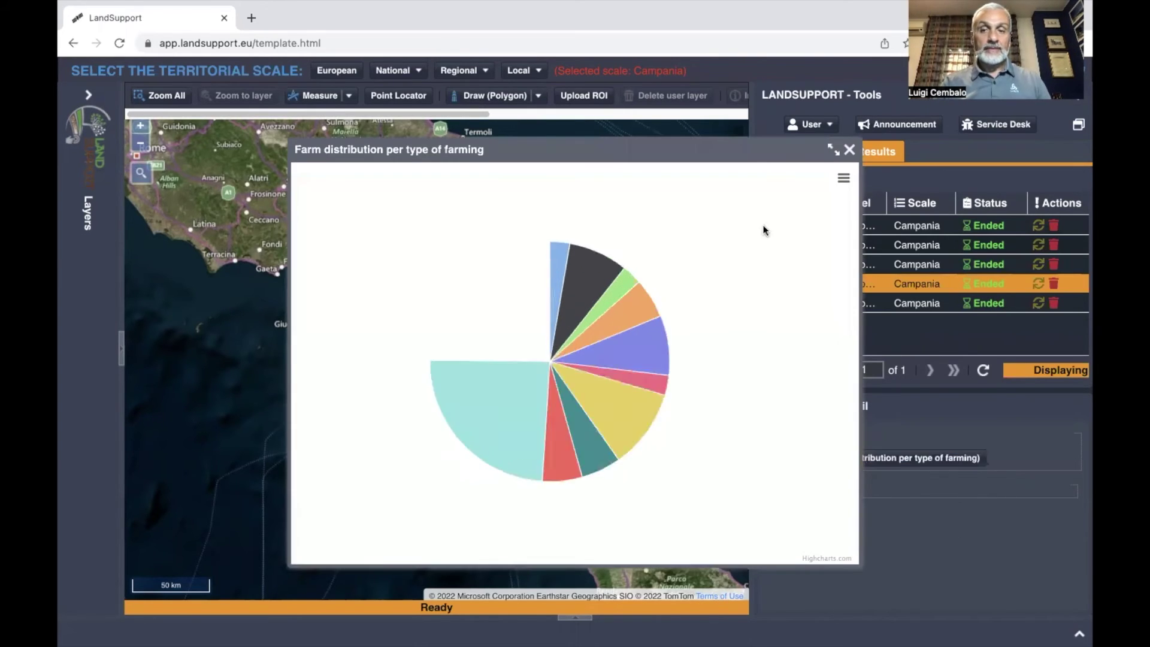
left_click(832, 147)
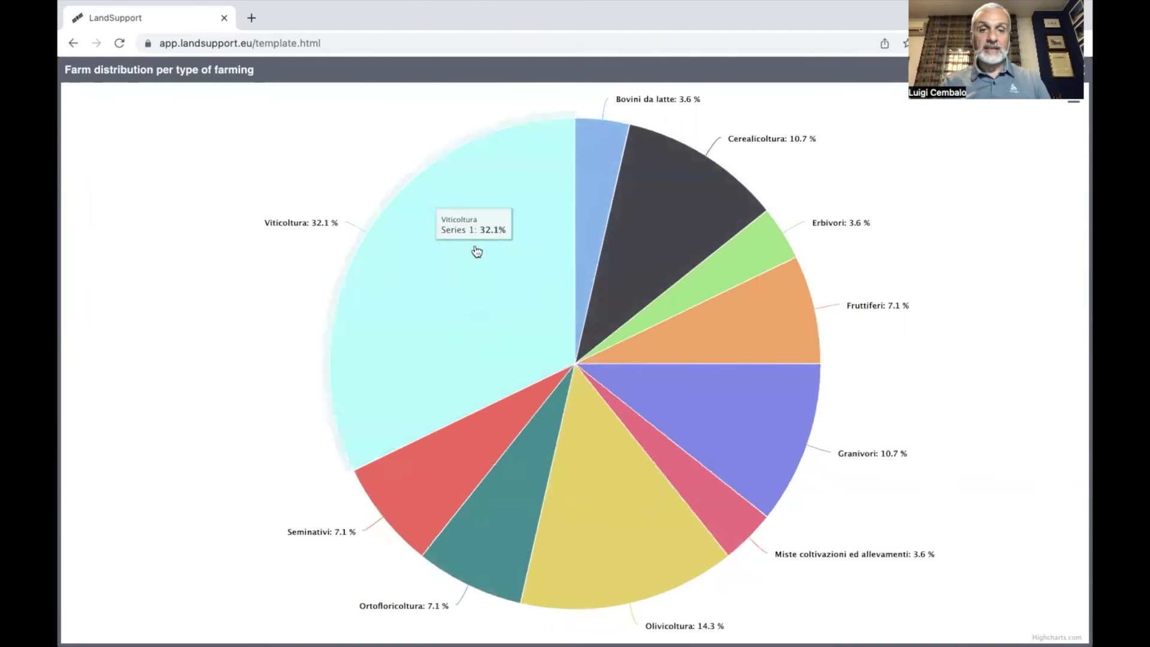
Pull out the Viticoltura slice and the Olivicoltura slice of the pie chart in turn, and close the graph.
left_click(526, 187)
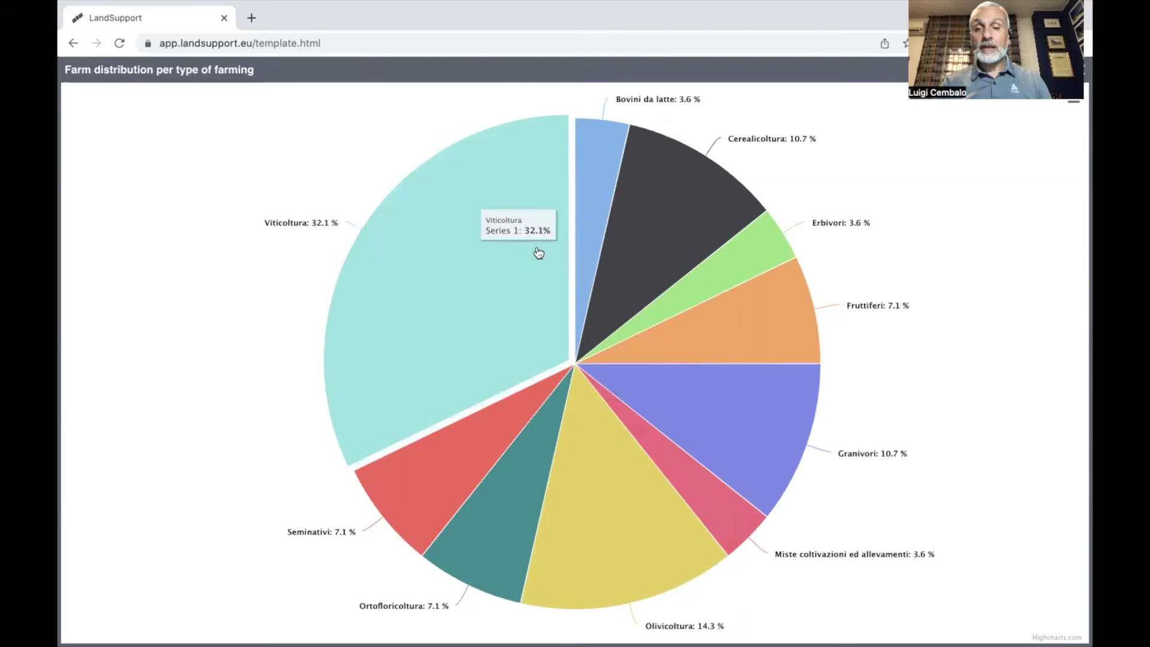
left_click(642, 556)
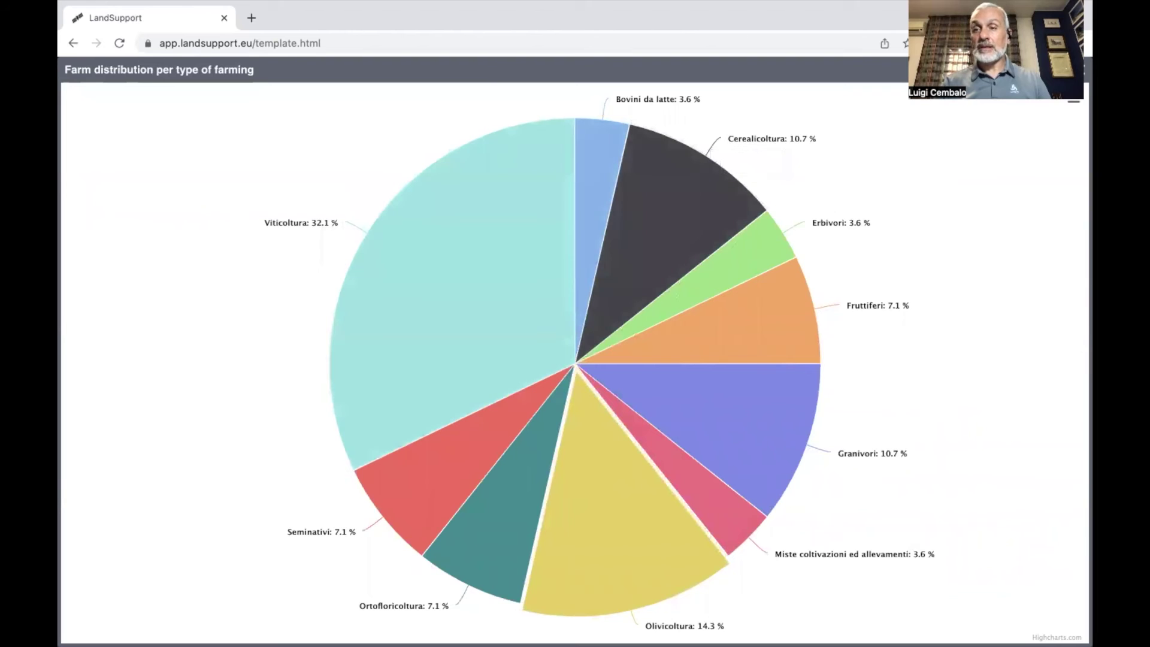
left_click(1060, 70)
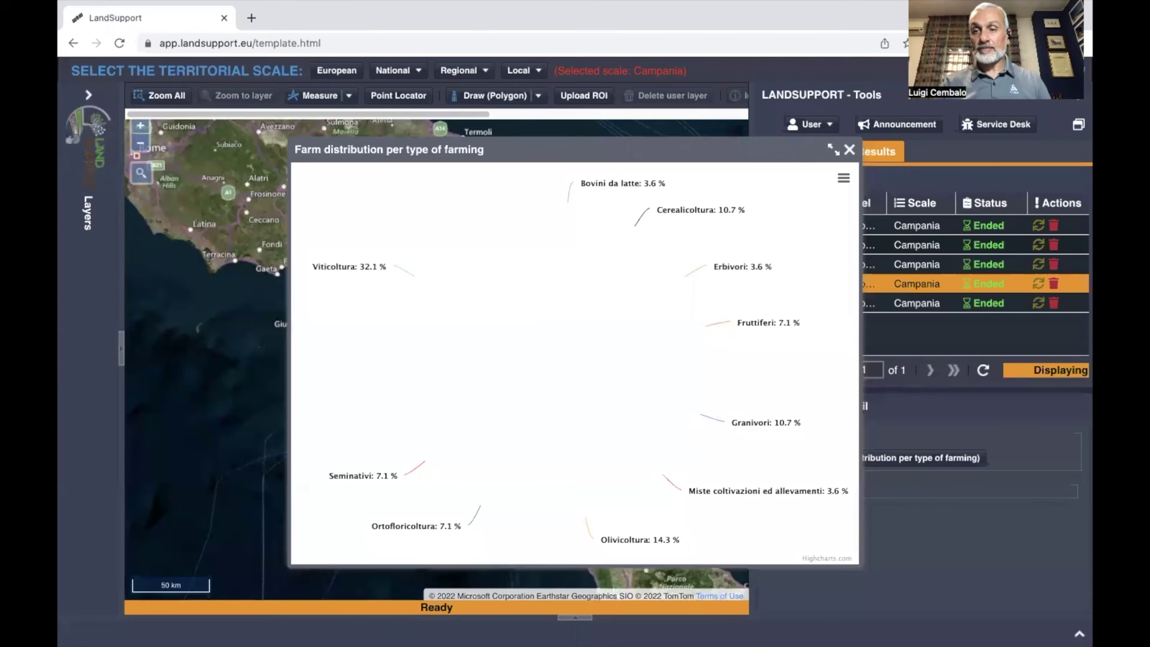
left_click(848, 150)
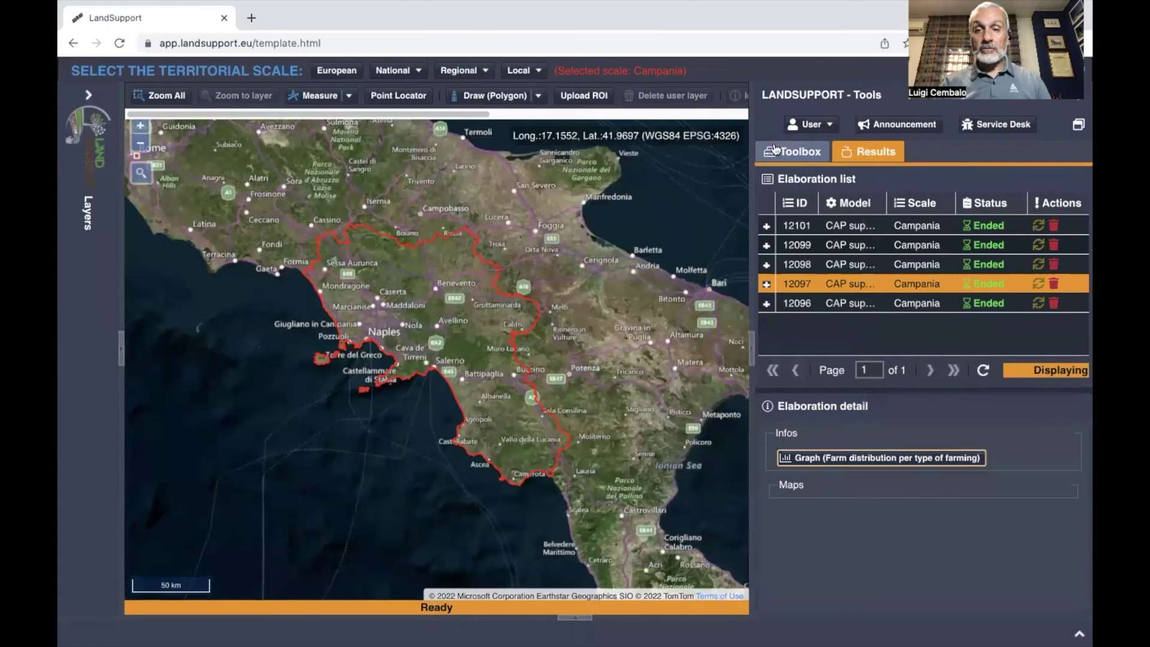
Open the Query the database model under Tool dati RICA and set its administrative ROI to Avellino and Benevento.
left_click(794, 151)
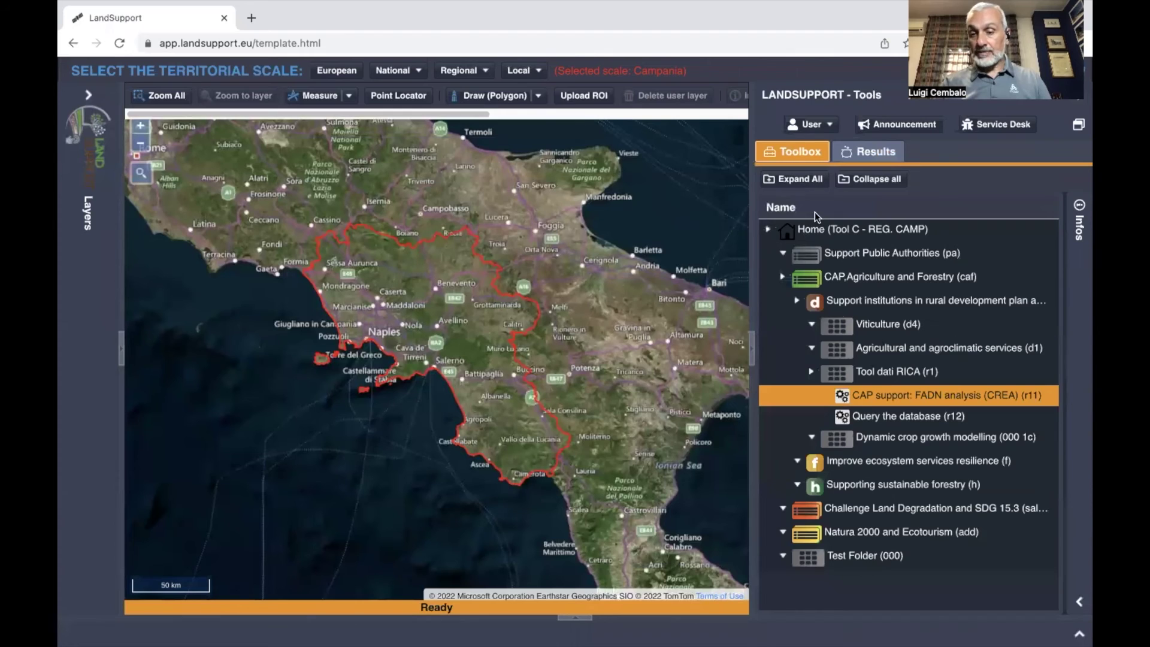
left_click(865, 414)
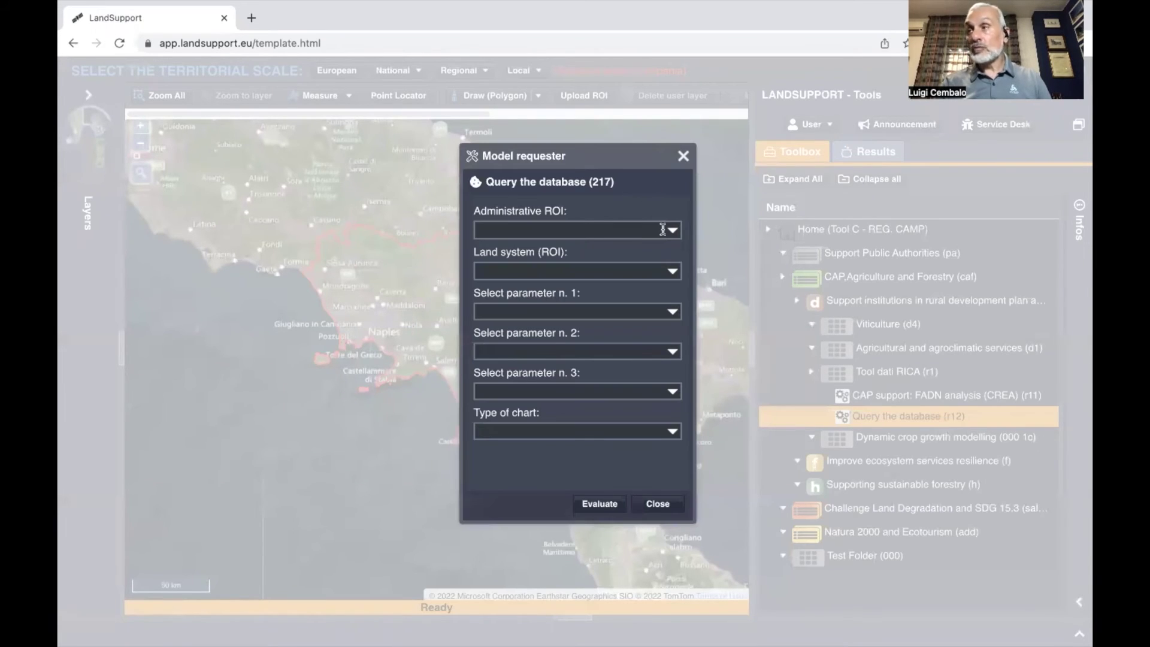
left_click(671, 231)
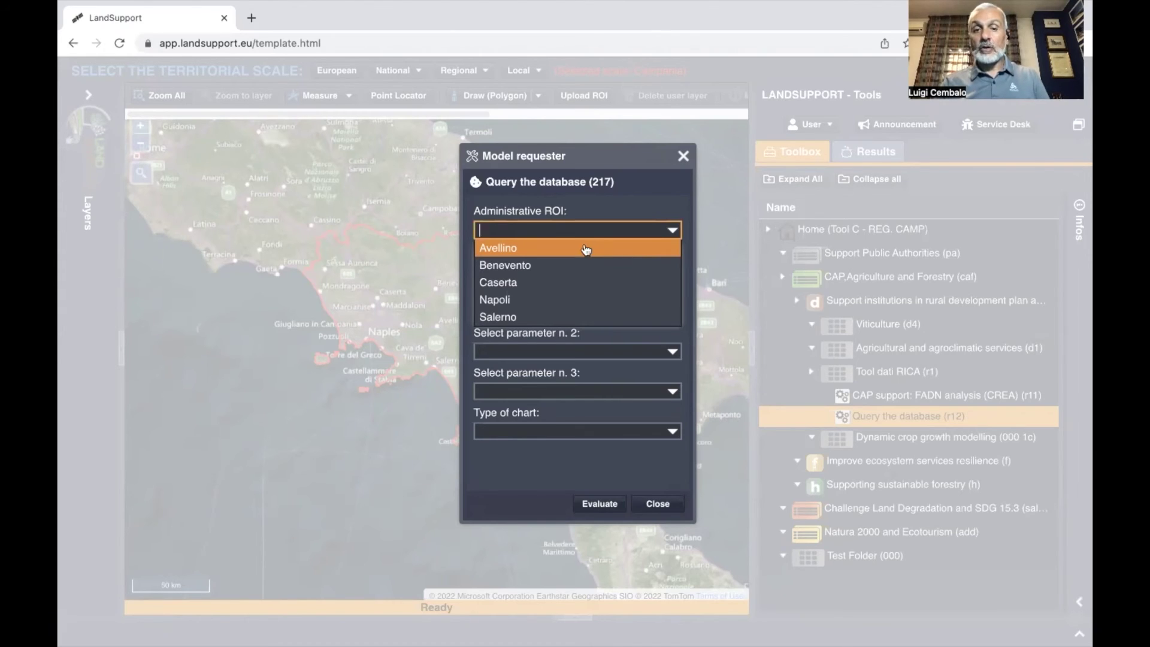
left_click(529, 248)
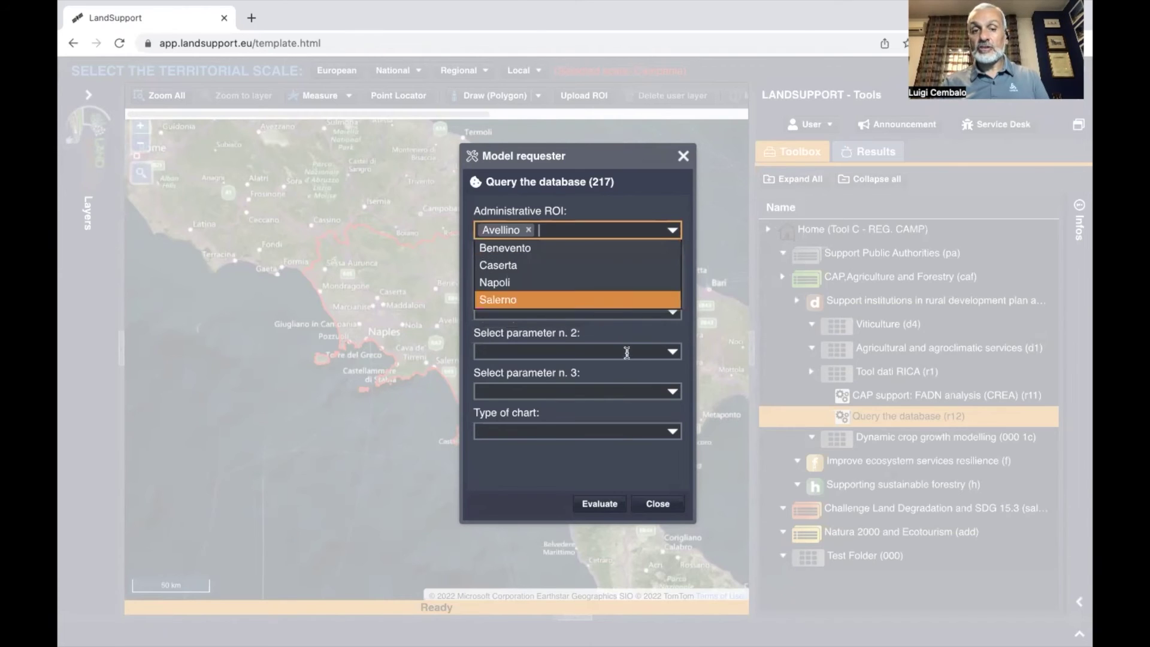
left_click(538, 250)
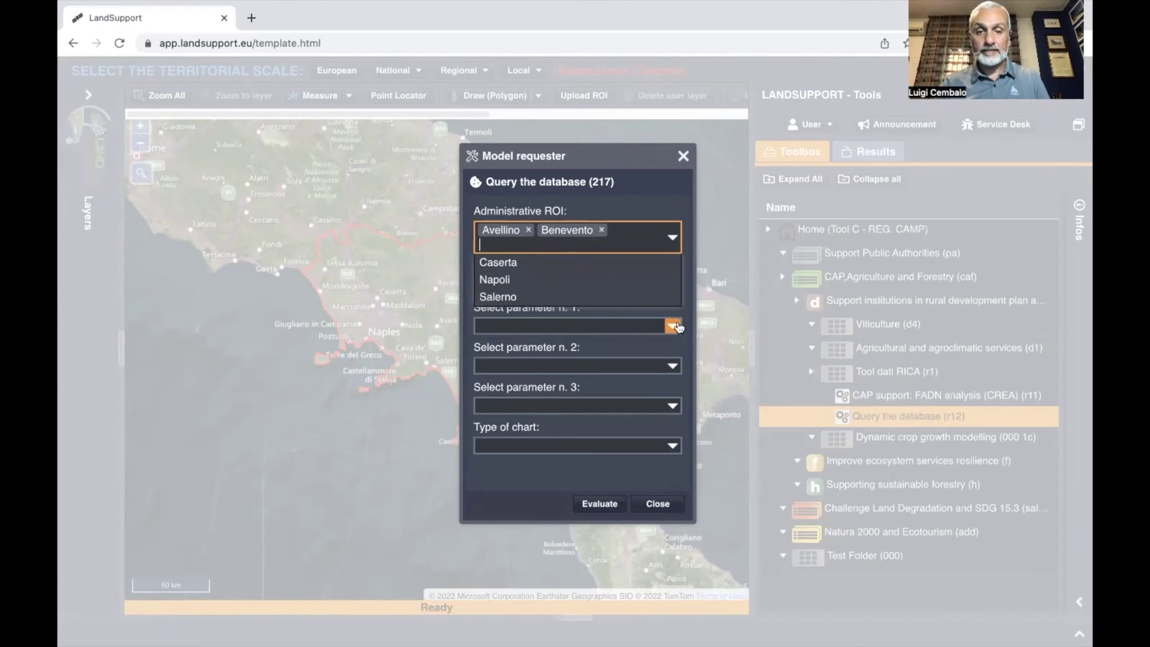
left_click(663, 192)
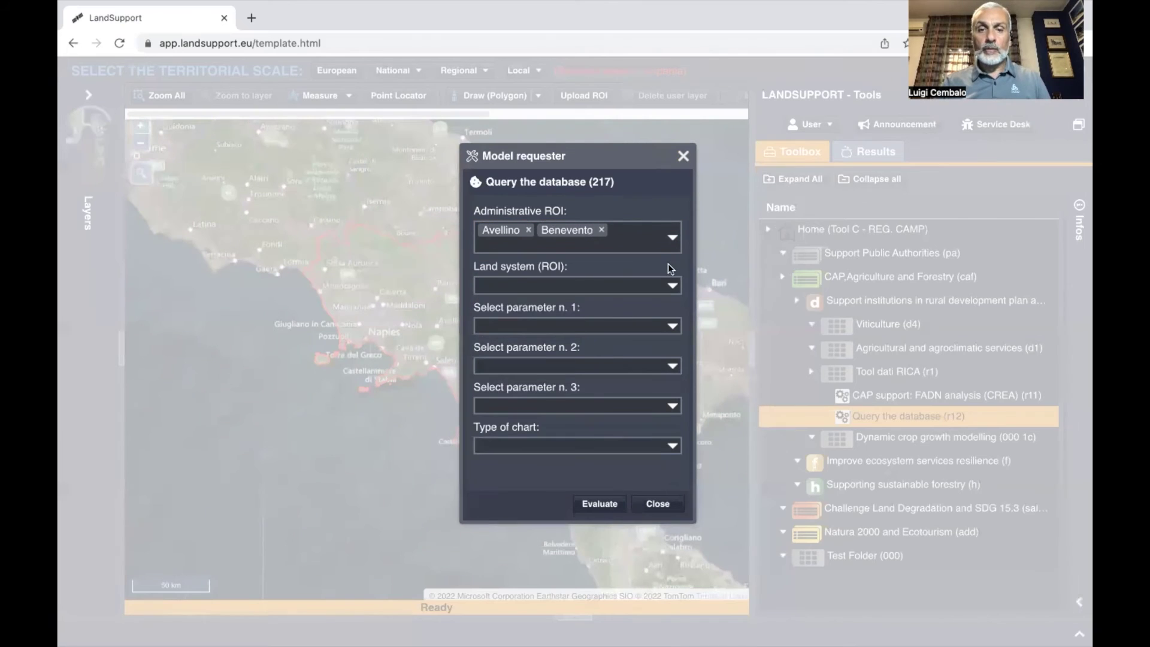
Set the query's land system ROI to D - Collina interna.
left_click(673, 287)
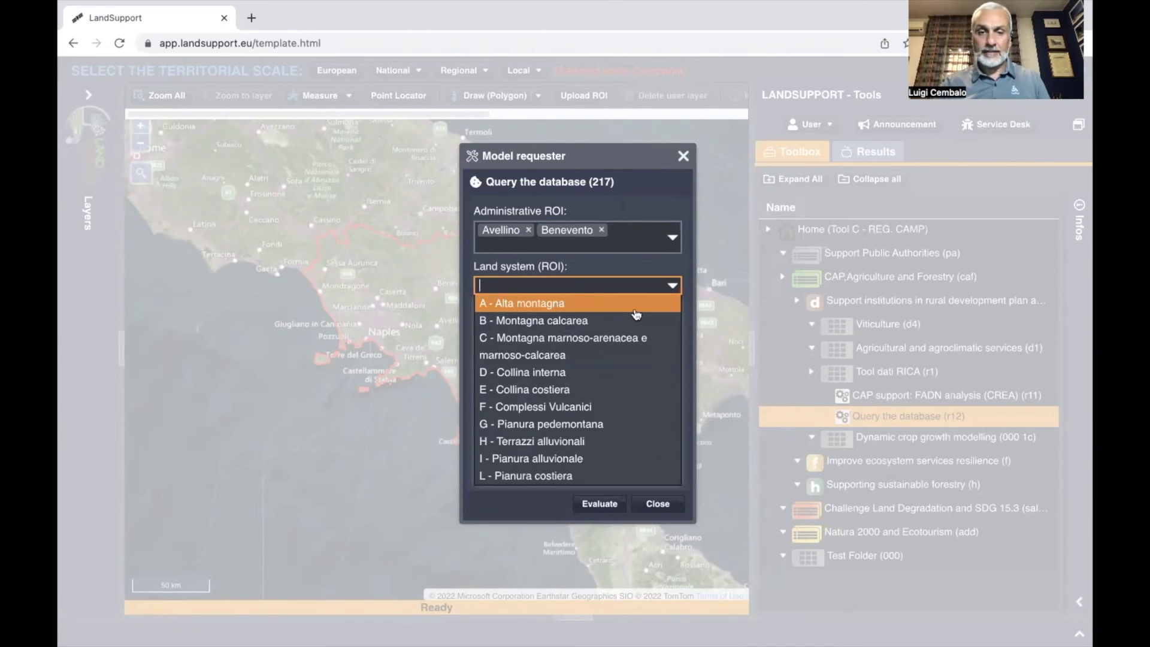
left_click(597, 372)
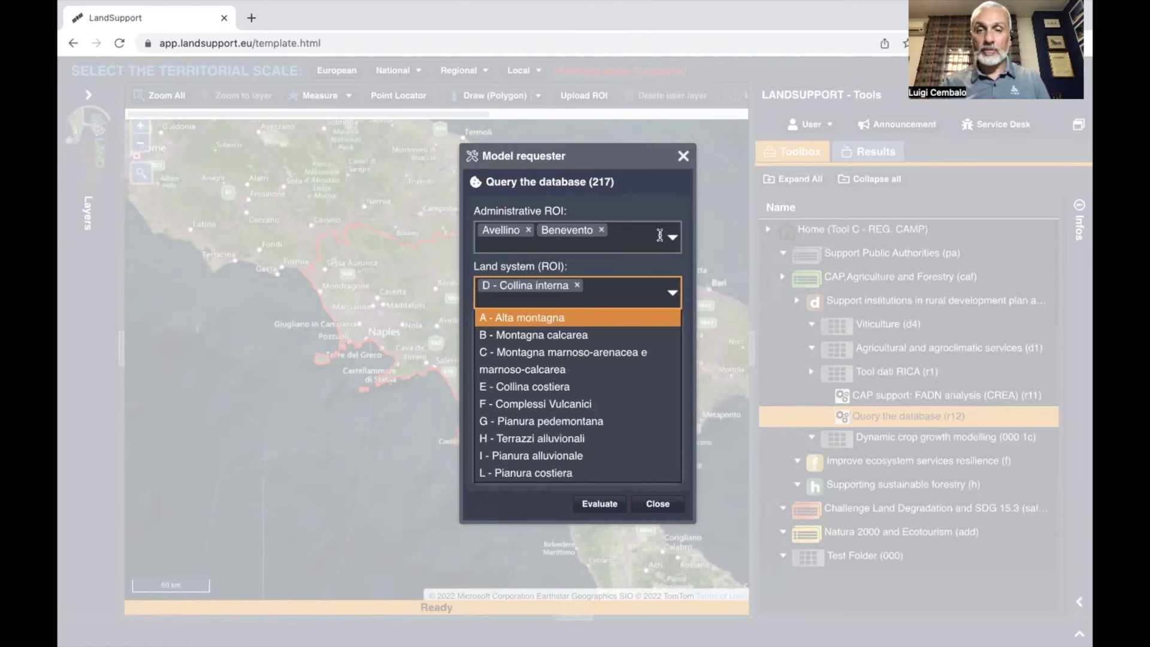
left_click(659, 207)
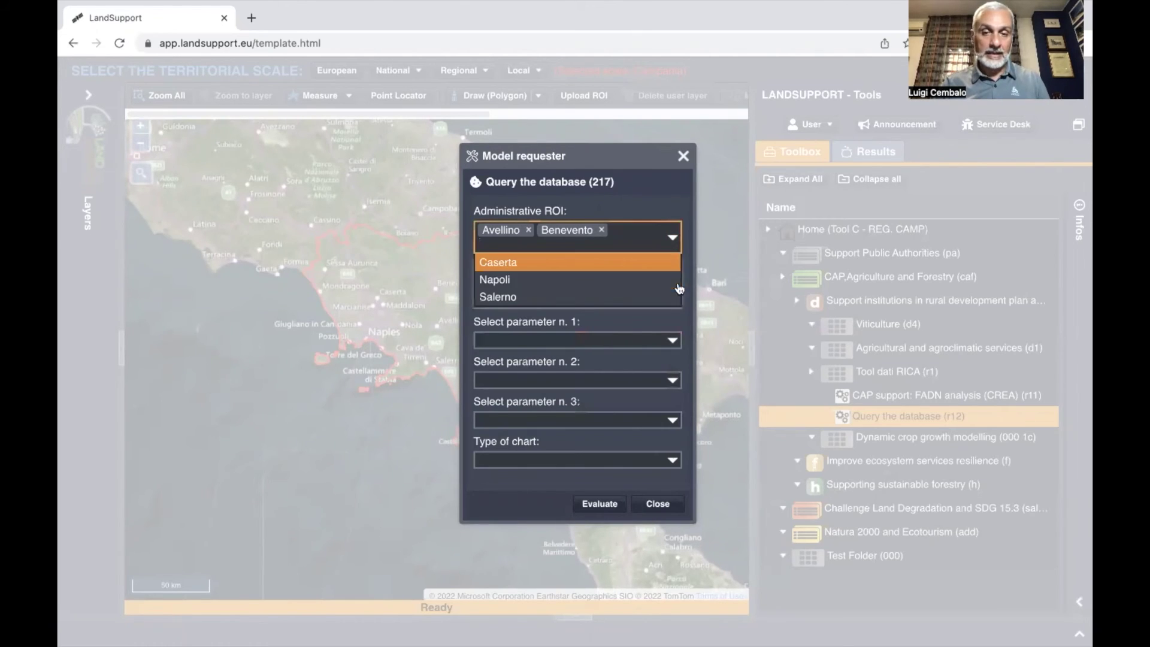
Set the query's parameter n. 1 to Economic size (three classes) and parameter n. 2 to Farm certifications.
left_click(679, 343)
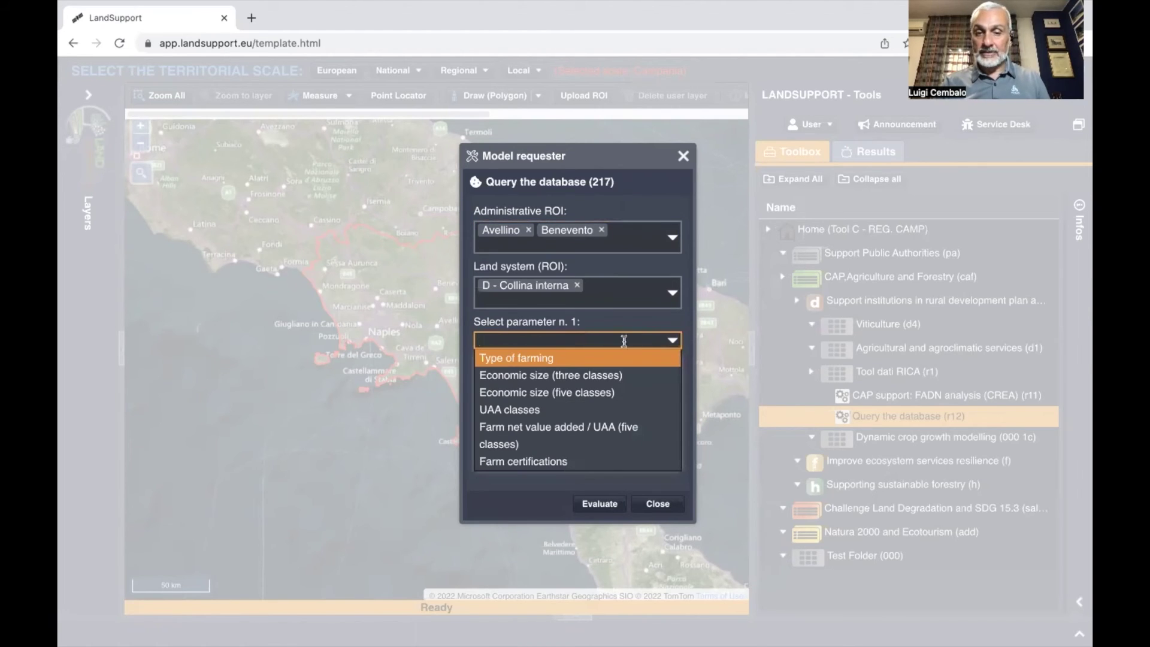
left_click(548, 375)
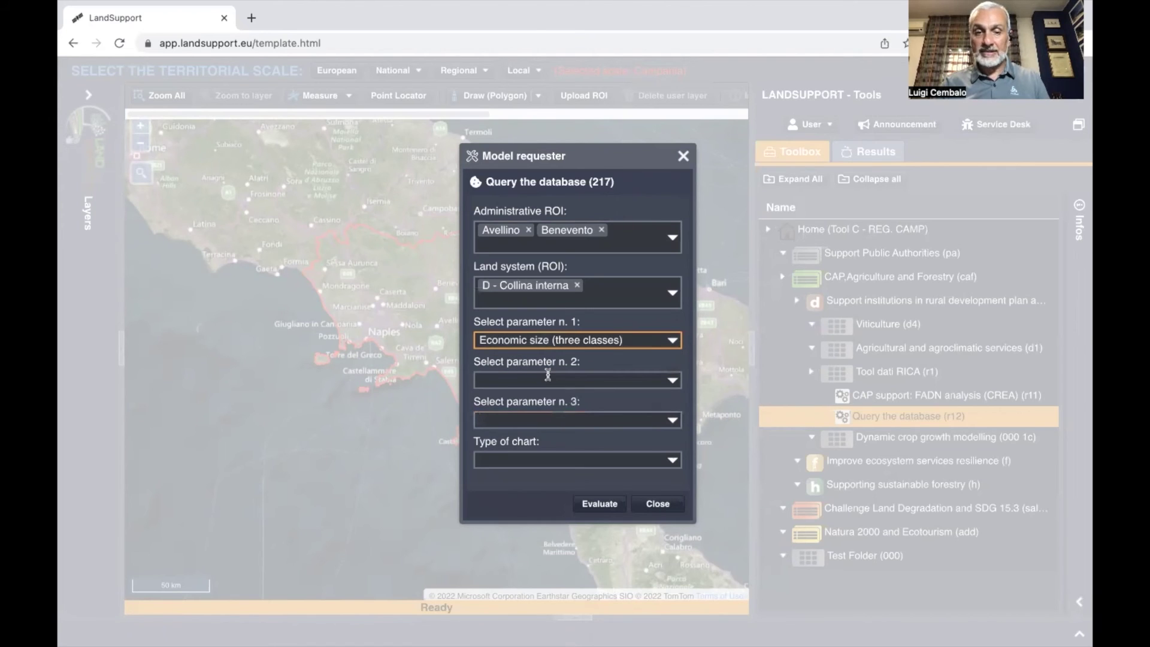
left_click(673, 382)
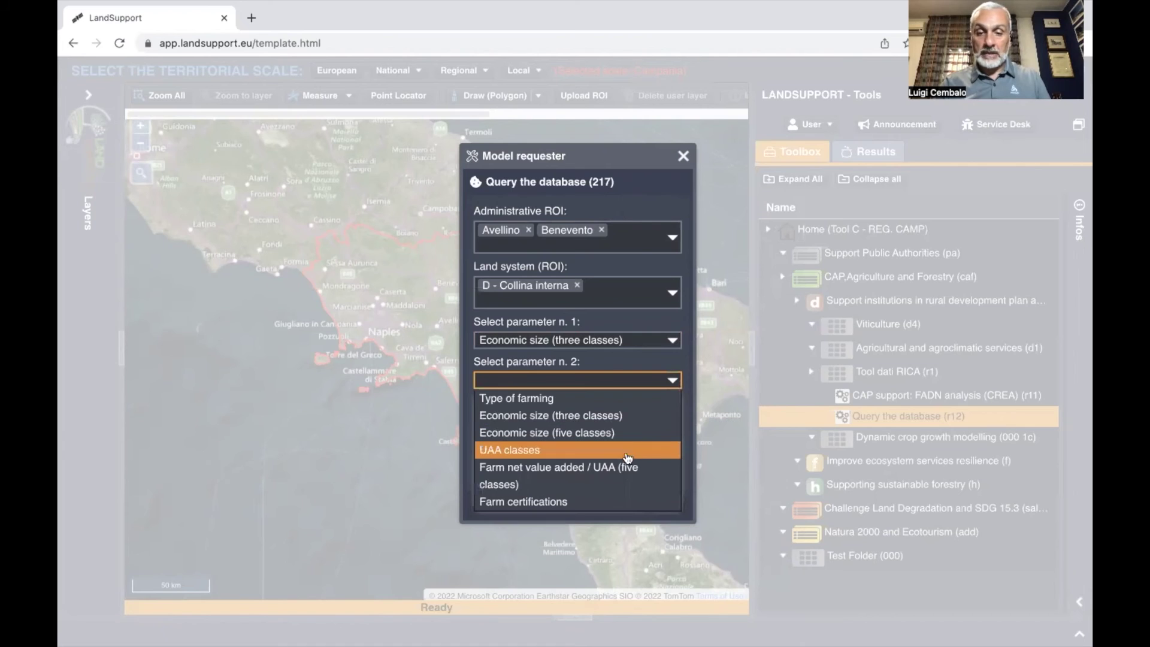
left_click(586, 502)
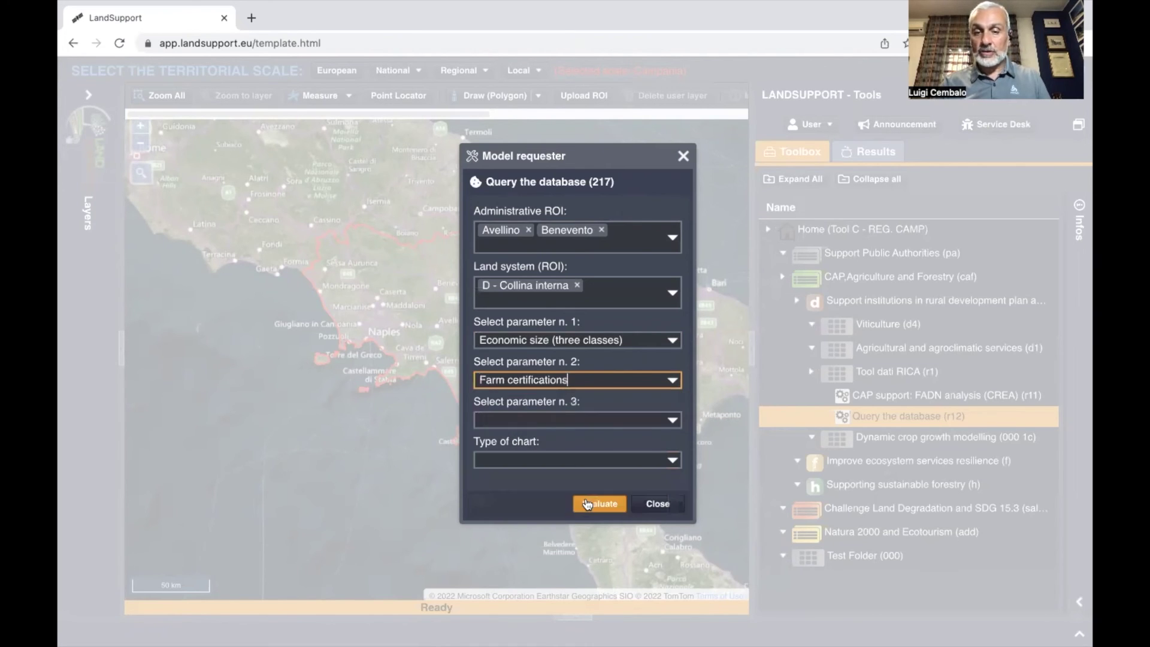
Set the query's parameter n. 3 to Farm net value added and the type of chart to Bar chart.
left_click(673, 421)
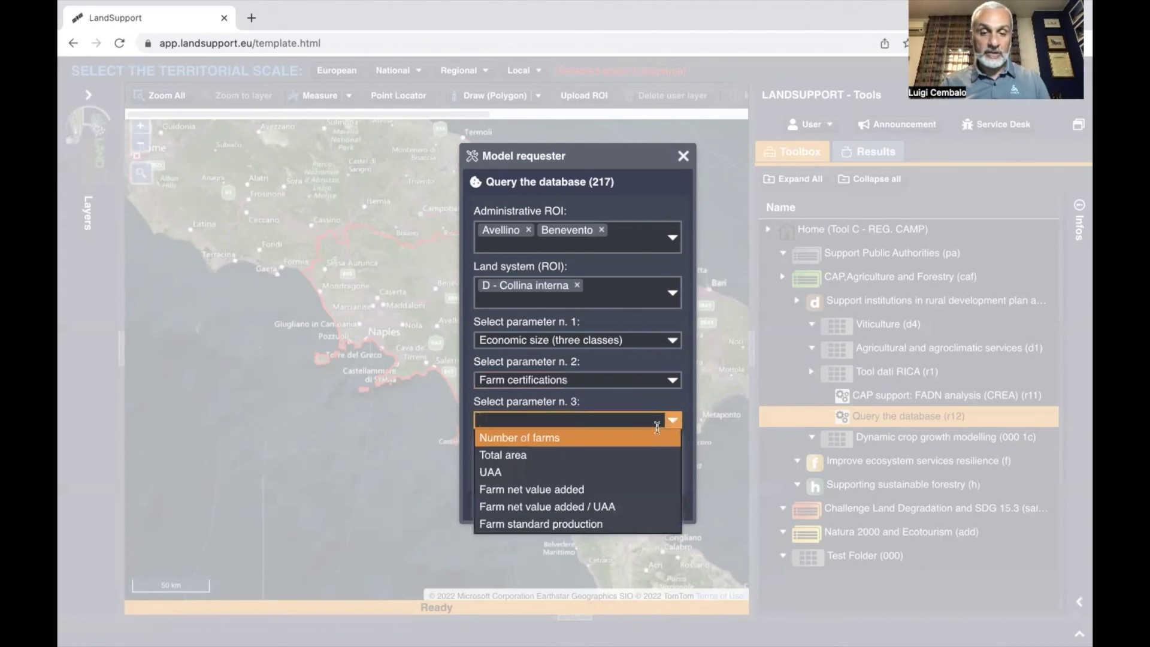
left_click(600, 489)
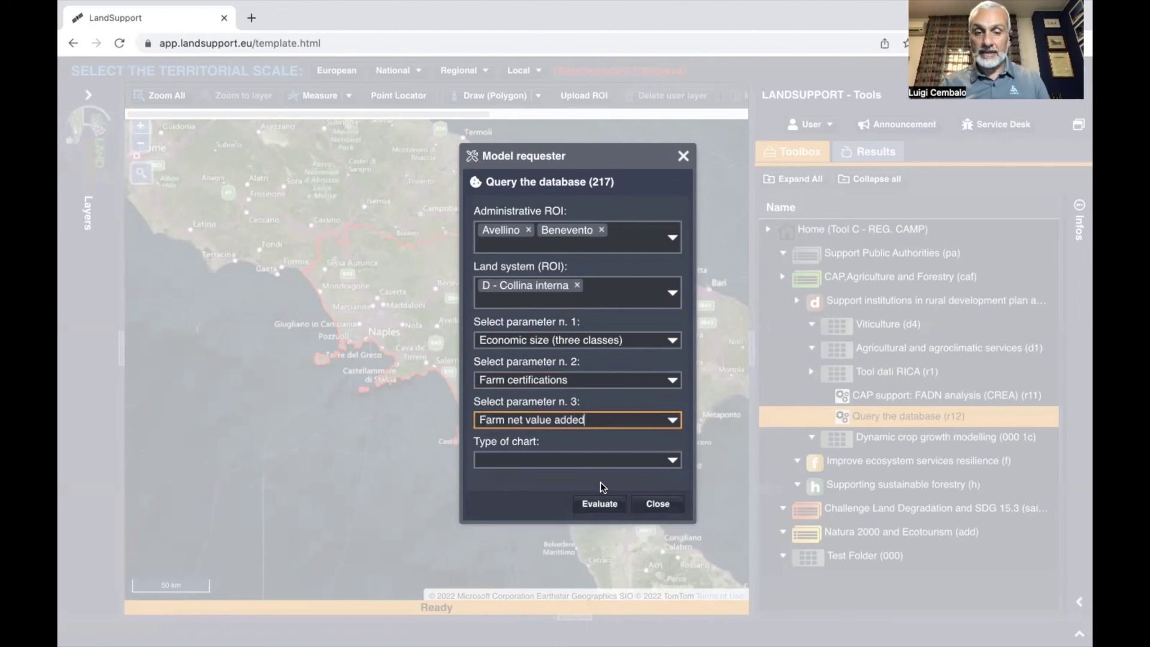
left_click(673, 459)
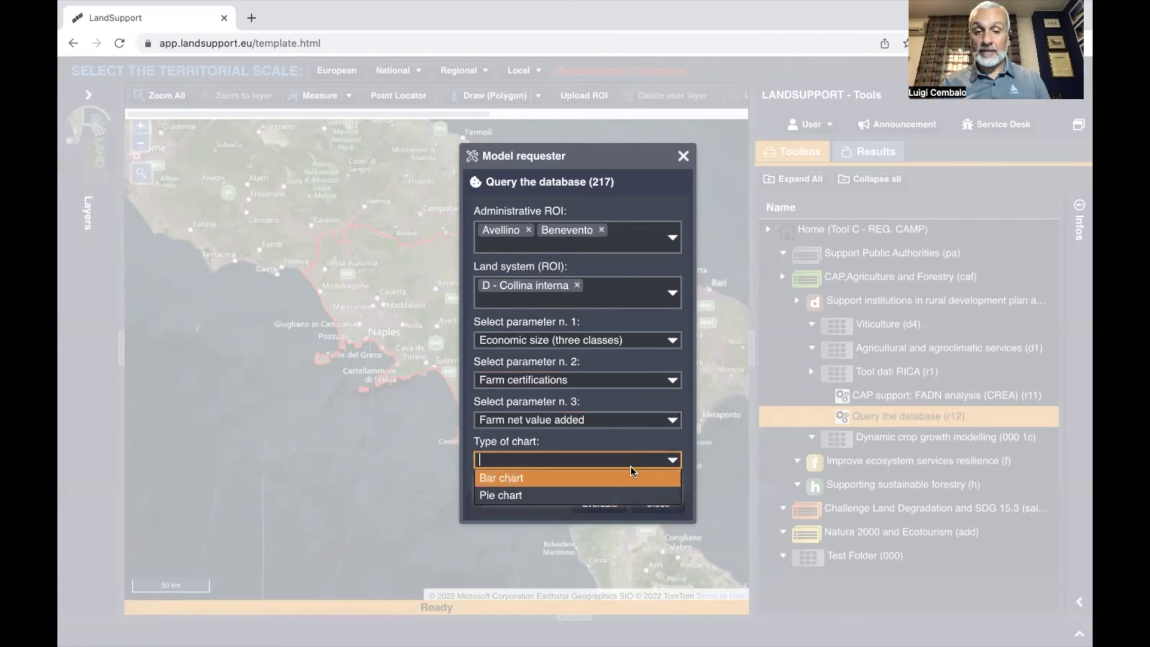
left_click(527, 478)
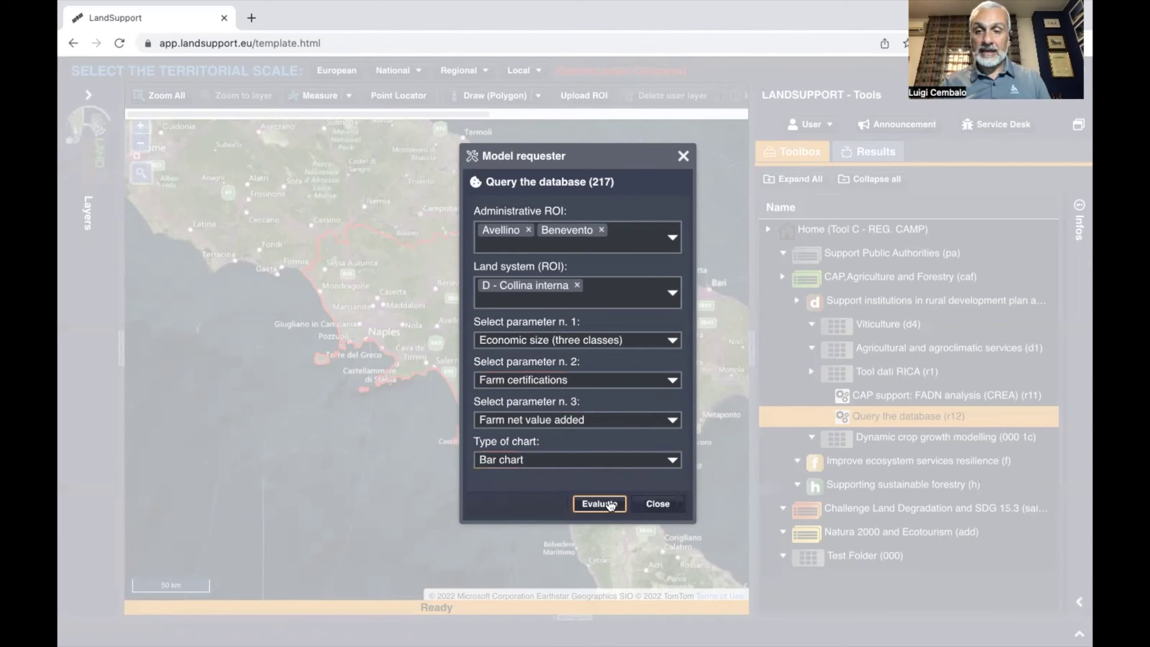
Evaluate the database query and display the RICA217 bar chart of the finished elaboration at full size.
left_click(600, 504)
left_click(579, 382)
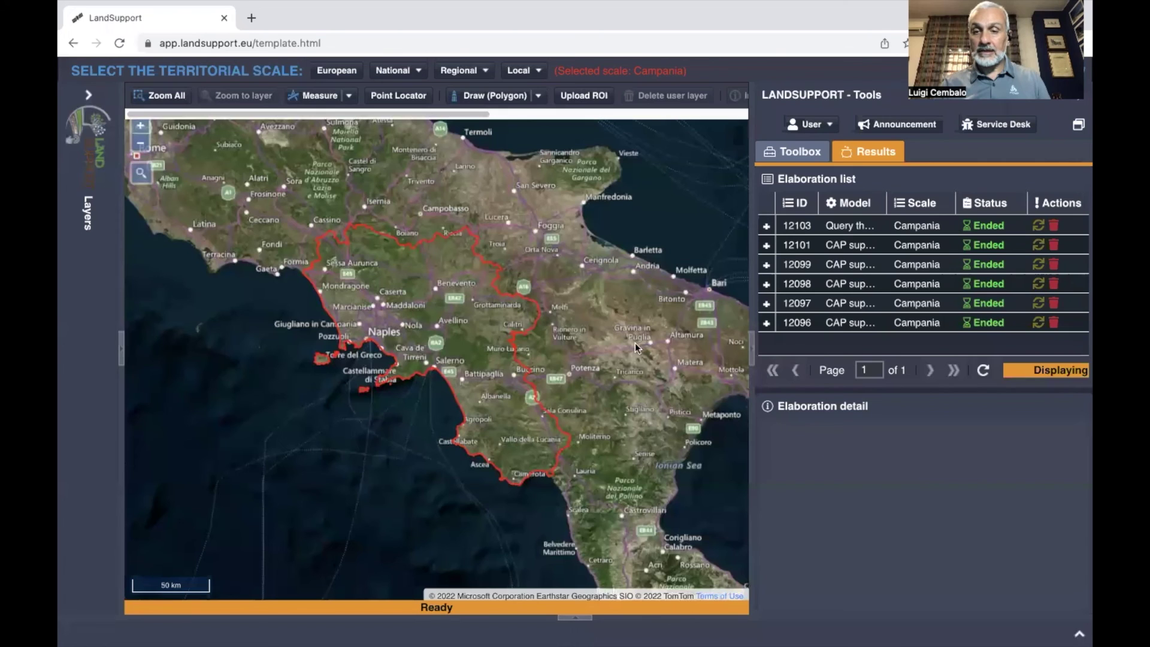
left_click(862, 230)
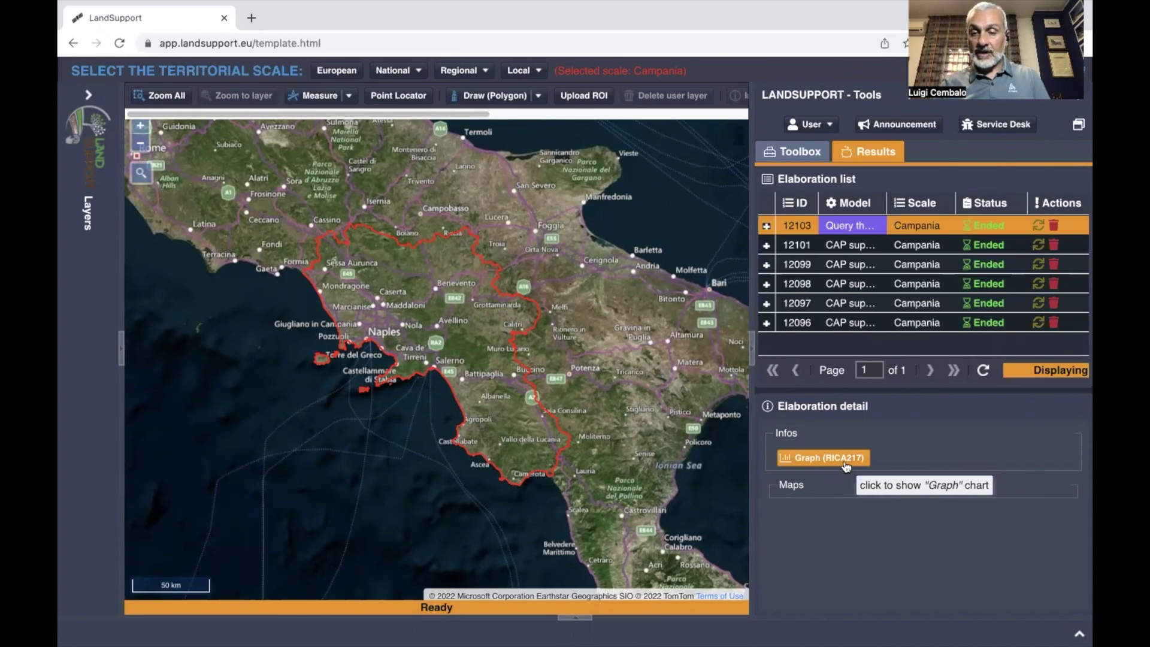
left_click(844, 461)
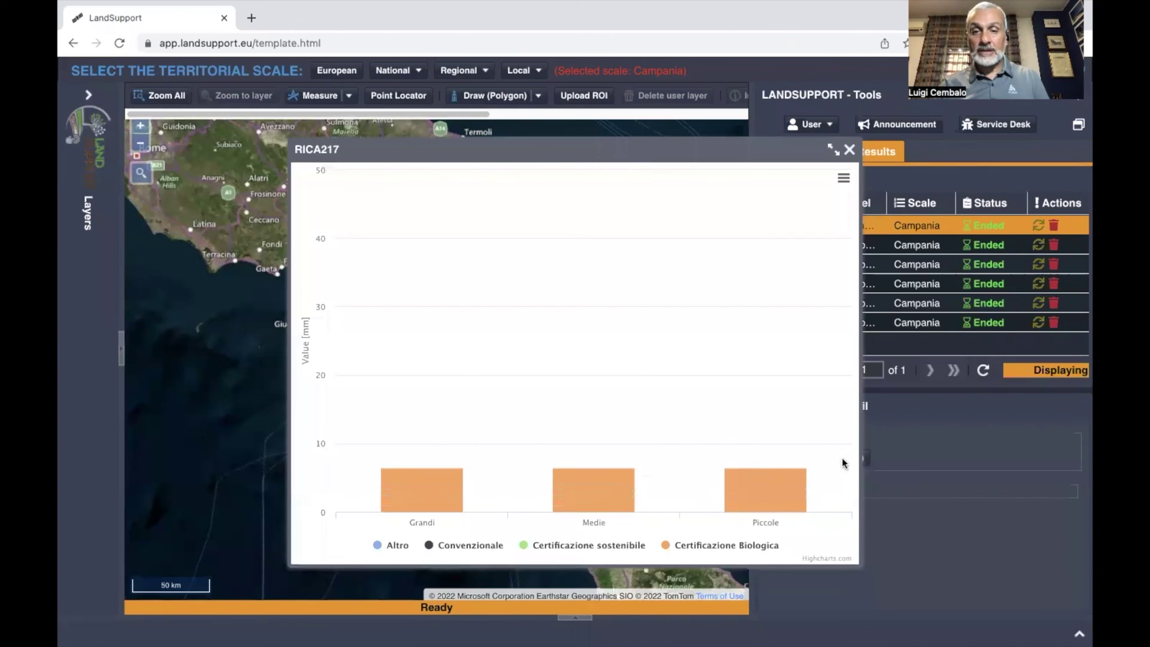
left_click(834, 149)
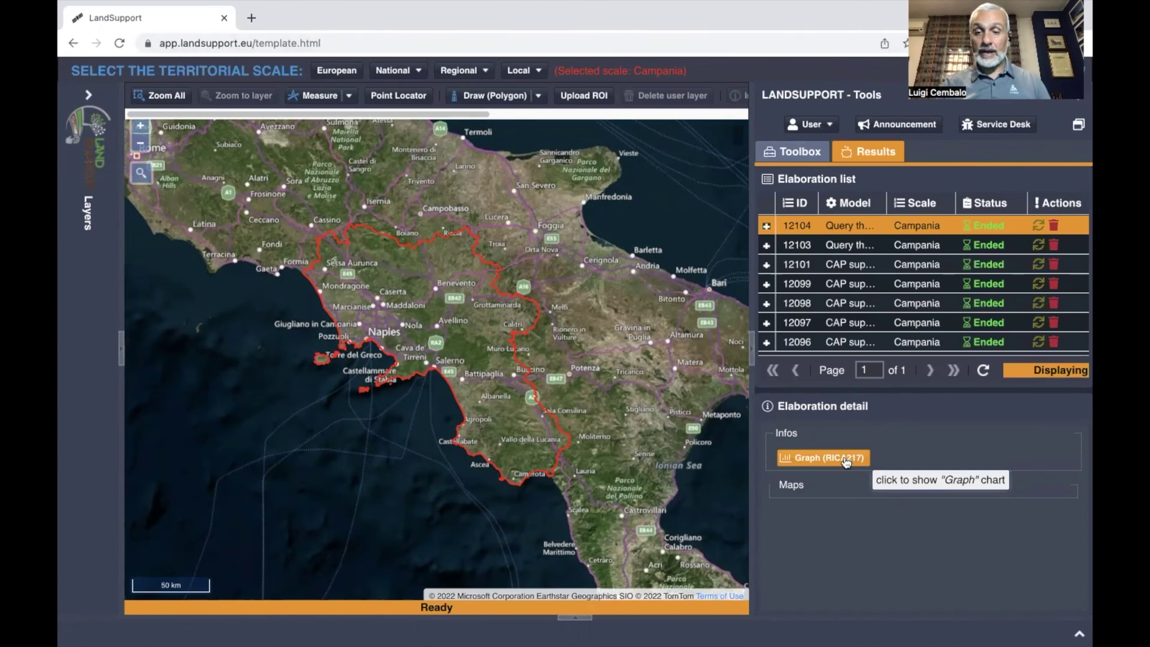
View the RICA217 graph of query elaboration 12104 at full size and close it.
left_click(845, 458)
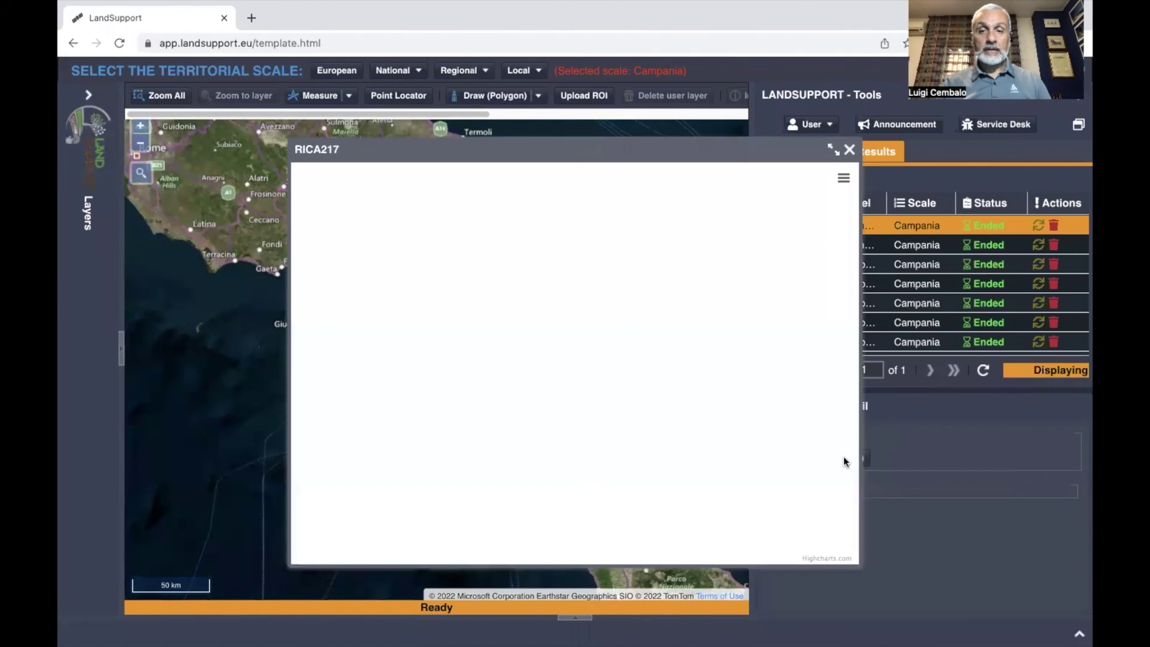
left_click(830, 152)
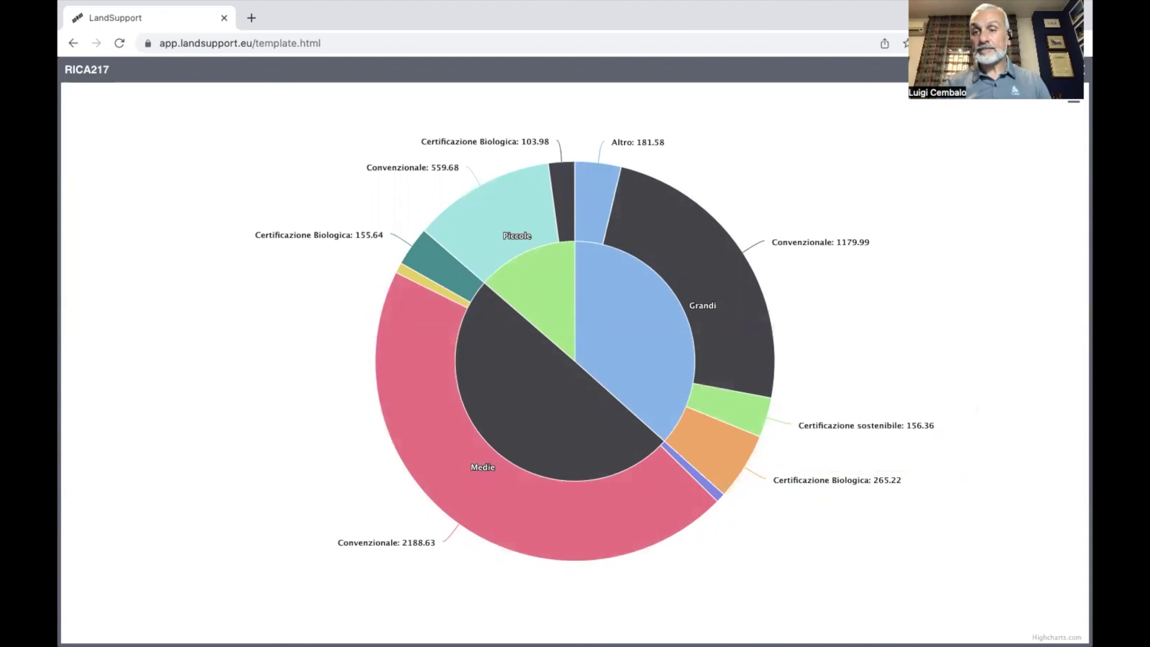
left_click(1063, 69)
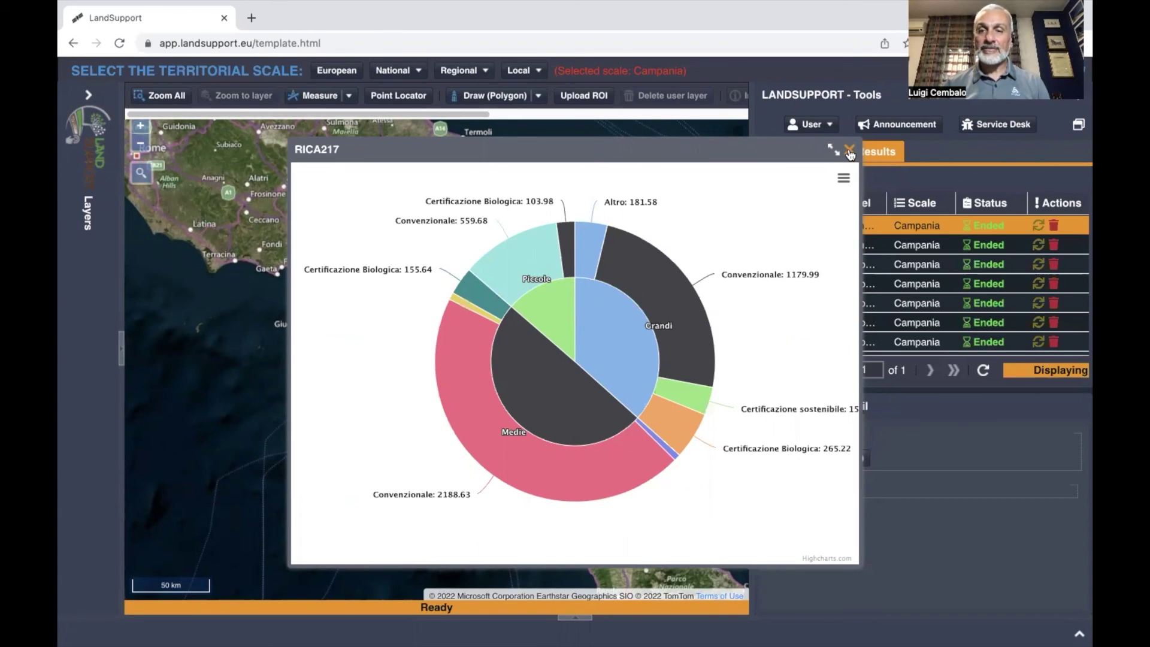
left_click(849, 152)
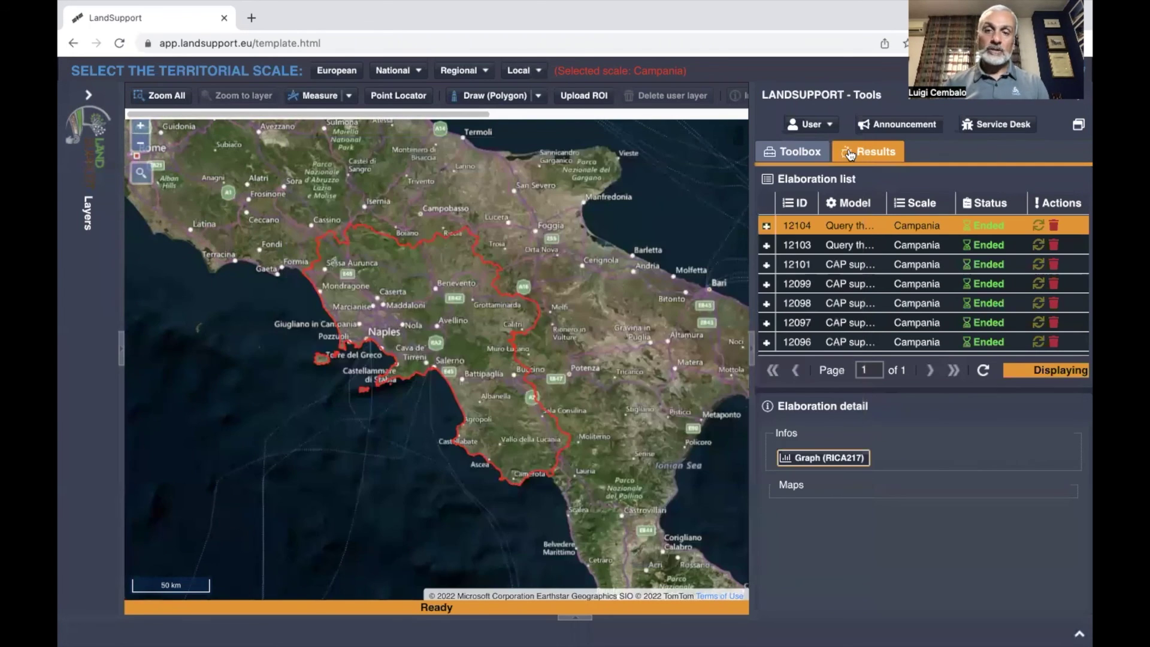